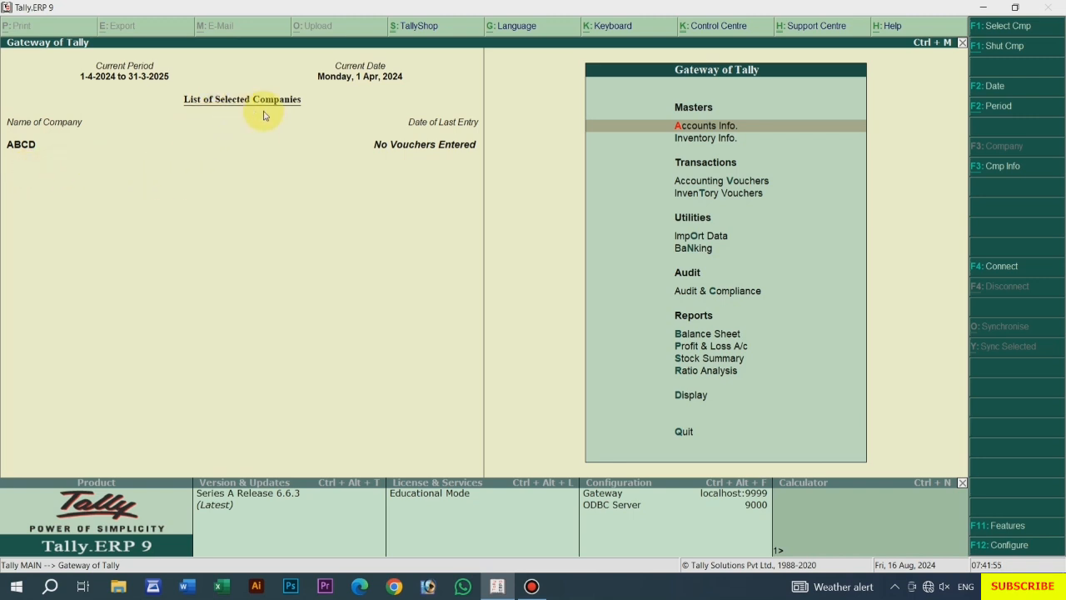
Shut the loaded company ABCD and check the list of available companies.
key(alt+F1)
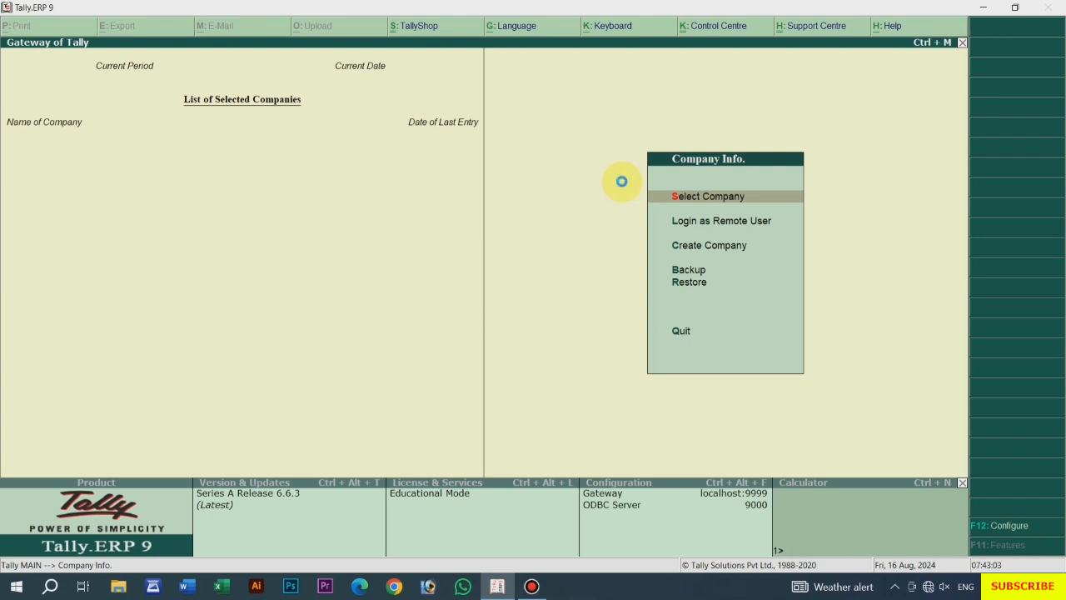
key(Return)
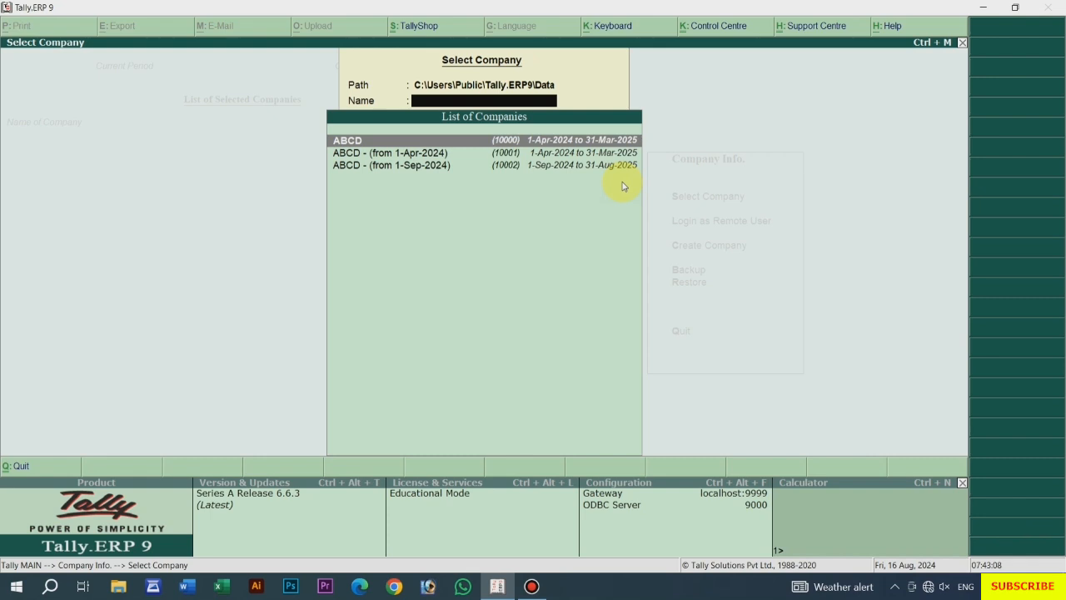
key(Escape)
key(Down)
key(Down)
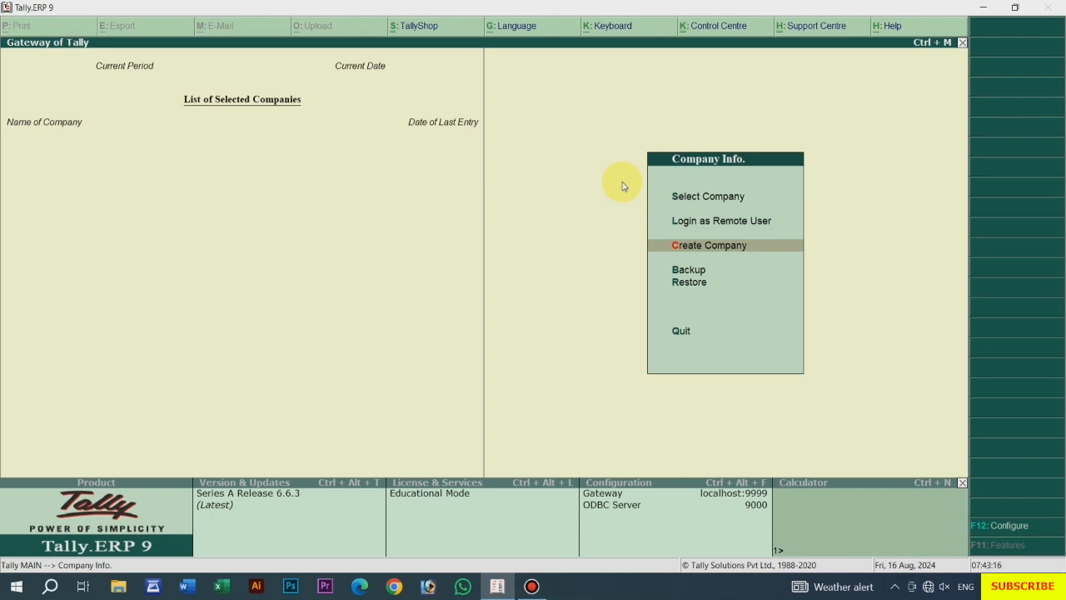
key(Up)
key(Up)
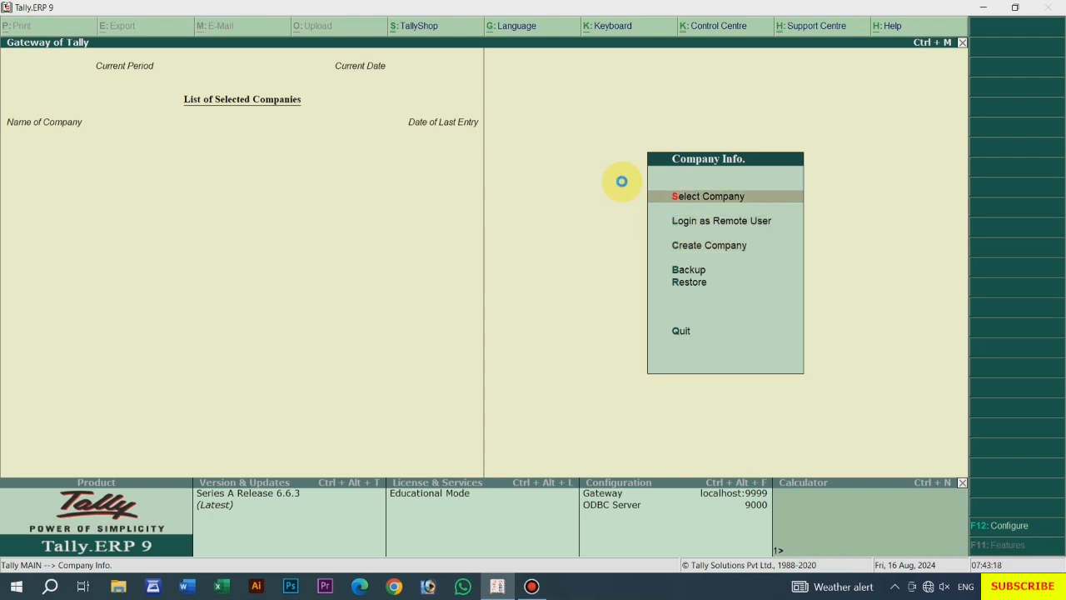
Load company ABCD (10000) and log in with the user name and account password.
key(Return)
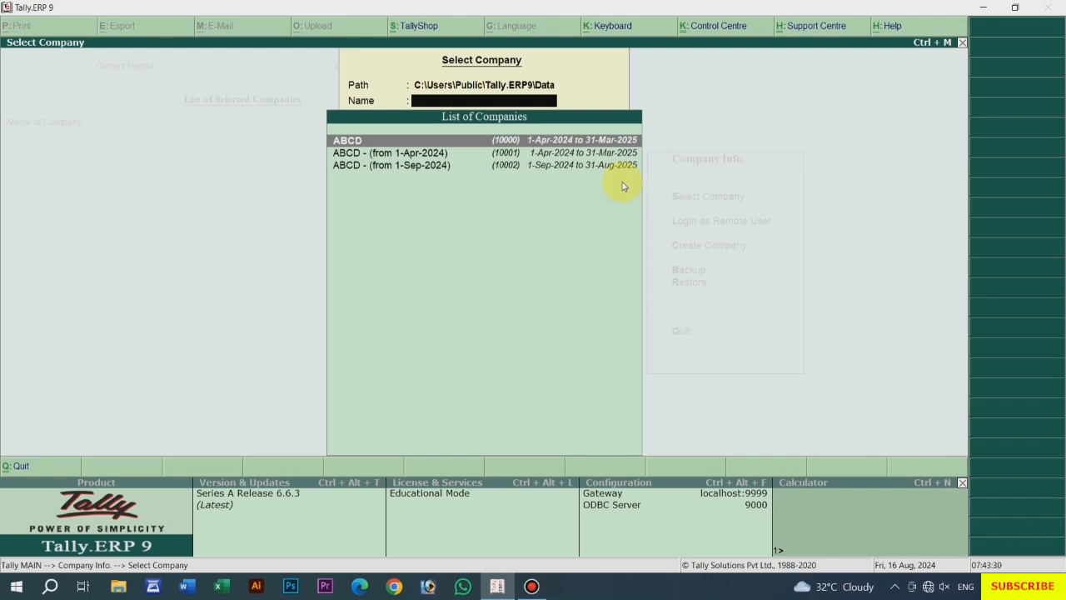
key(Return)
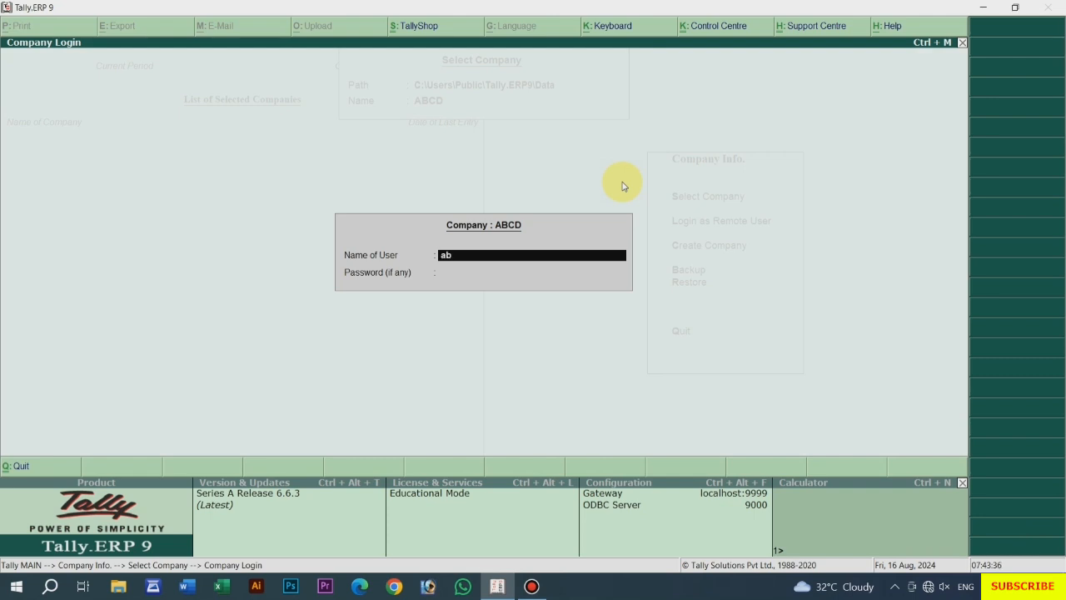
key(Return)
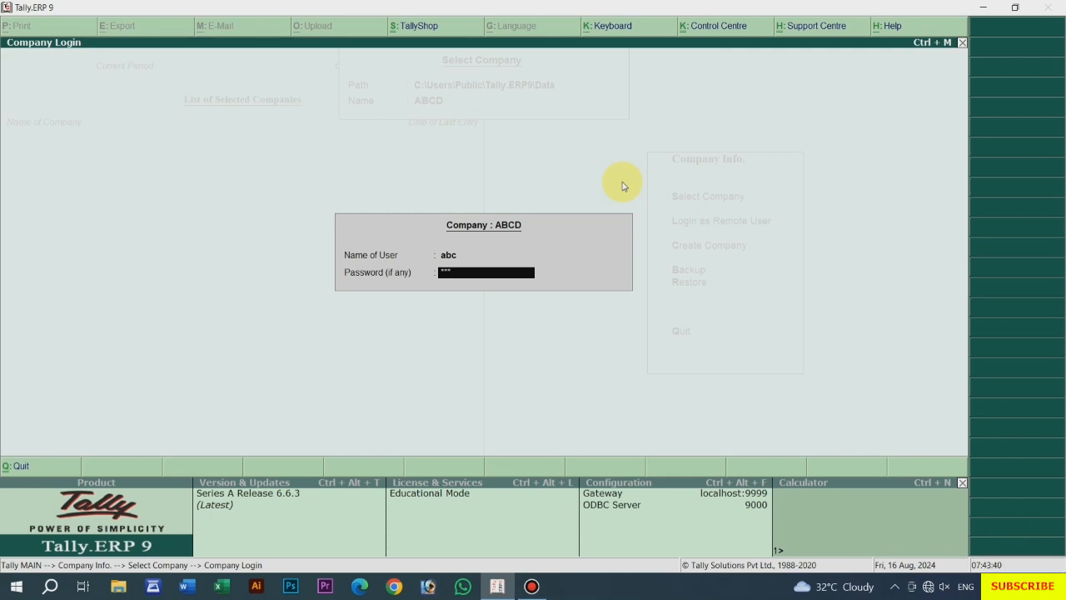
key(Return)
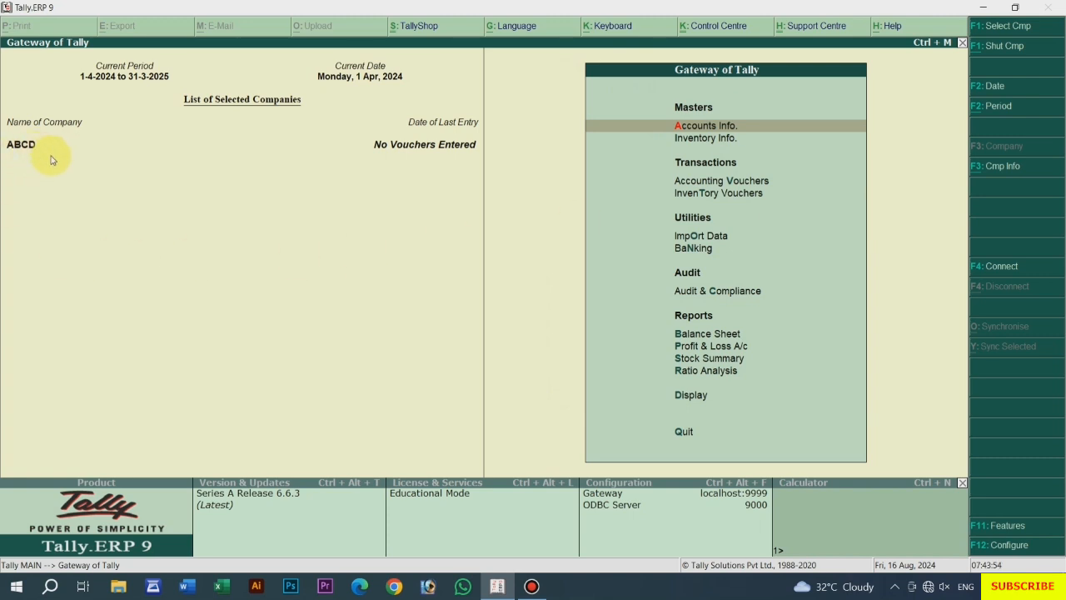
key(Down)
key(Down)
key(Down)
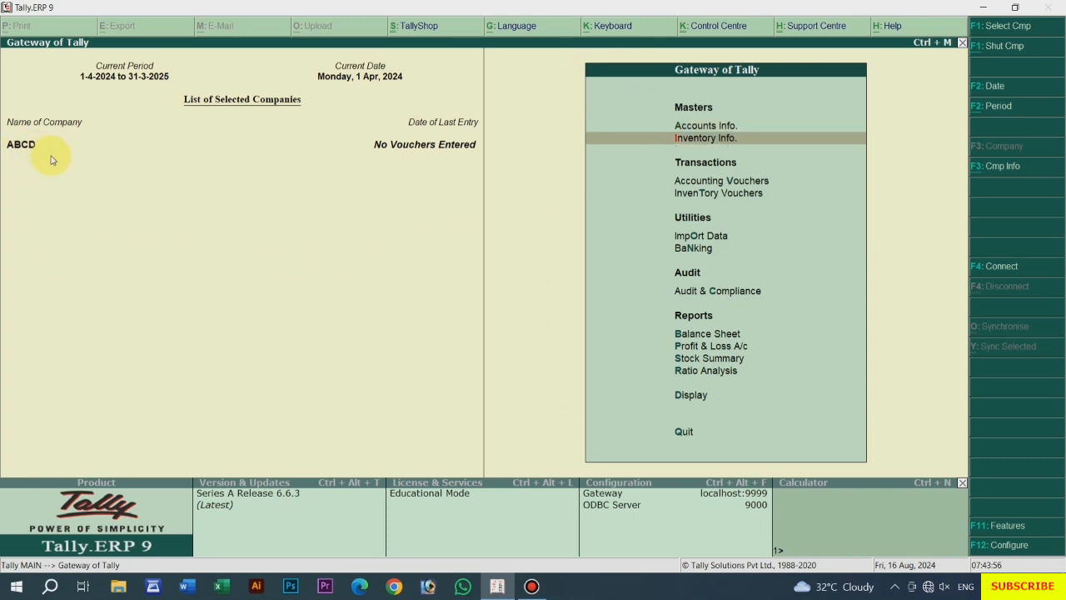
key(Up)
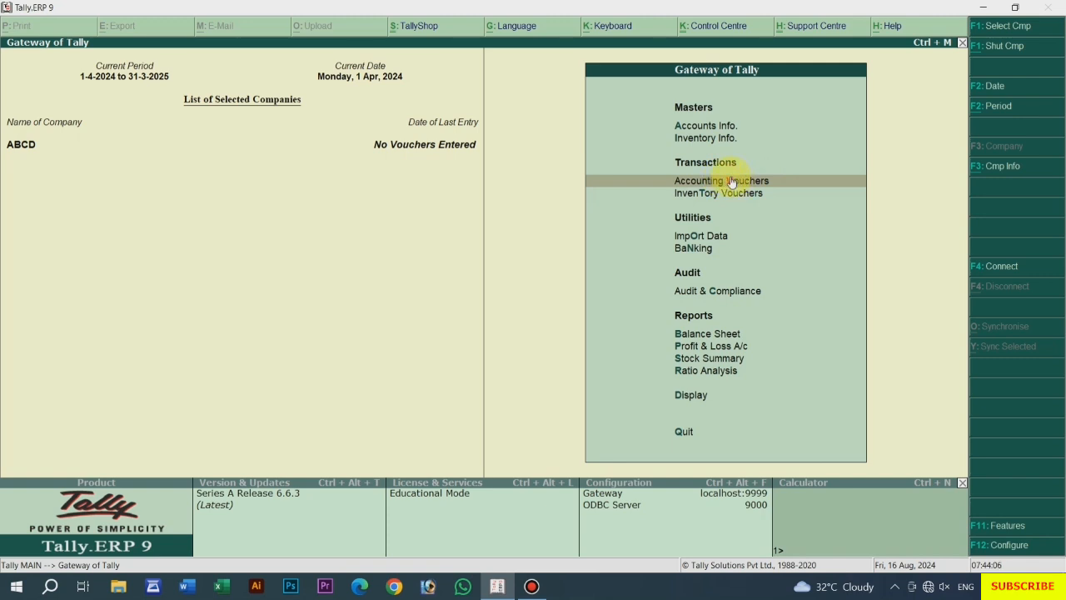
key(Up)
key(Up)
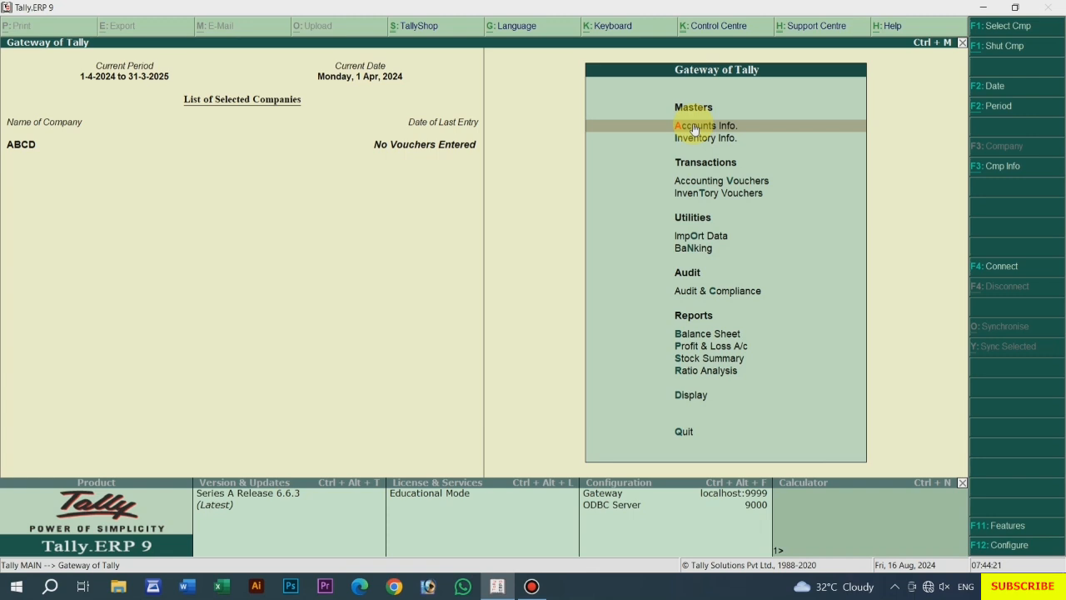
key(Down)
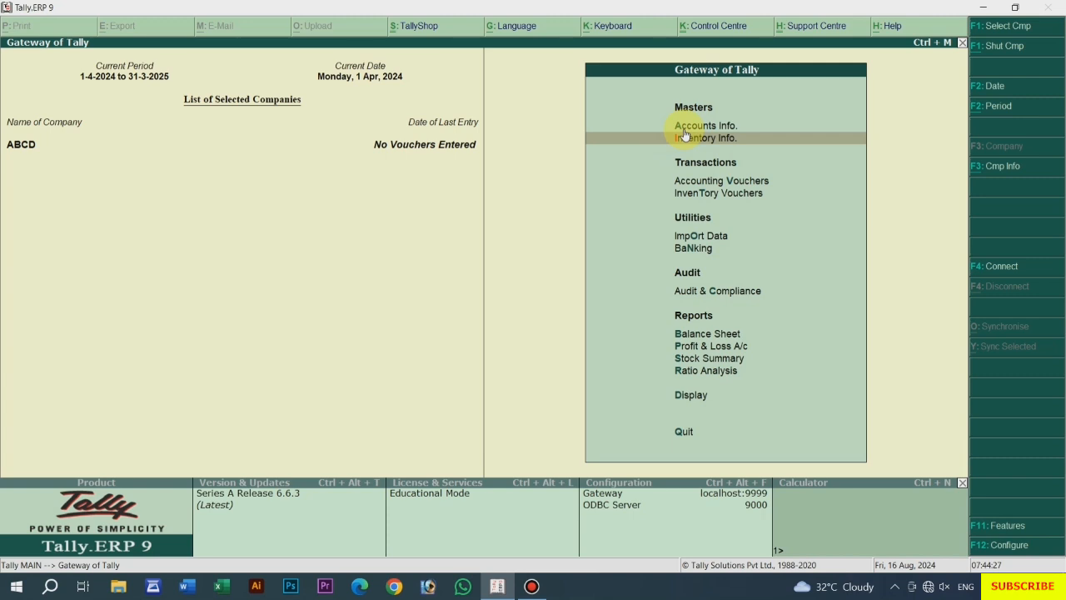
key(Down)
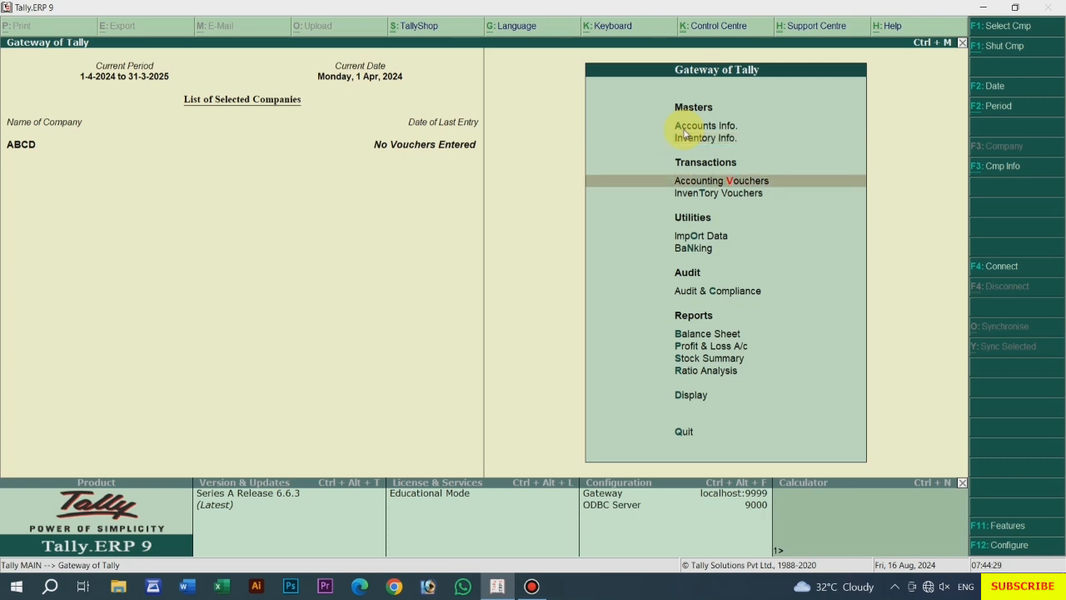
Start a Purchase accounting voucher and set its voucher date to 1-Apr-2024.
click(745, 182)
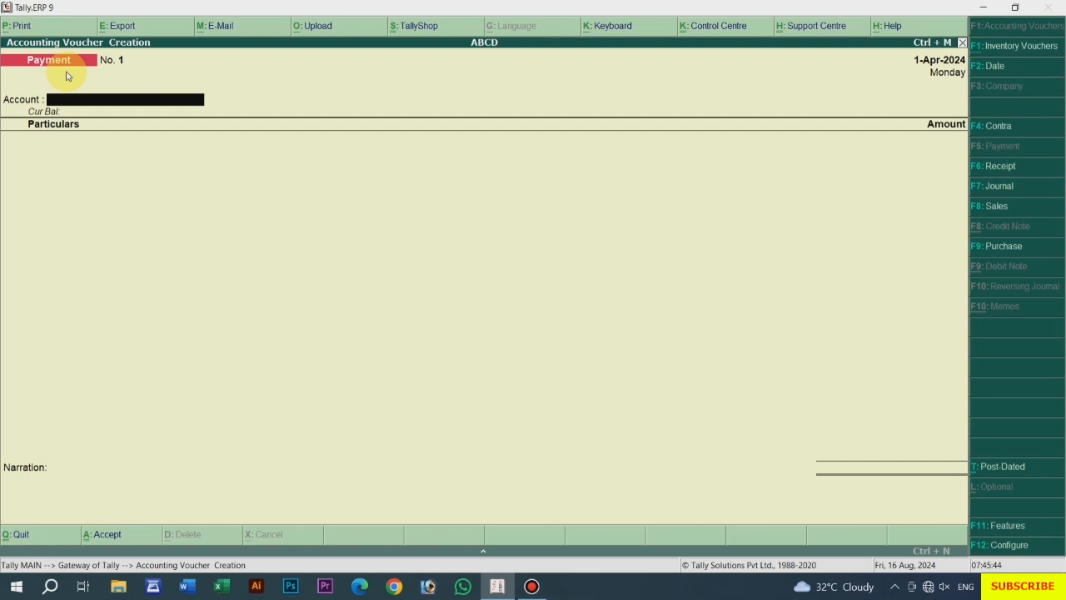
key(F9)
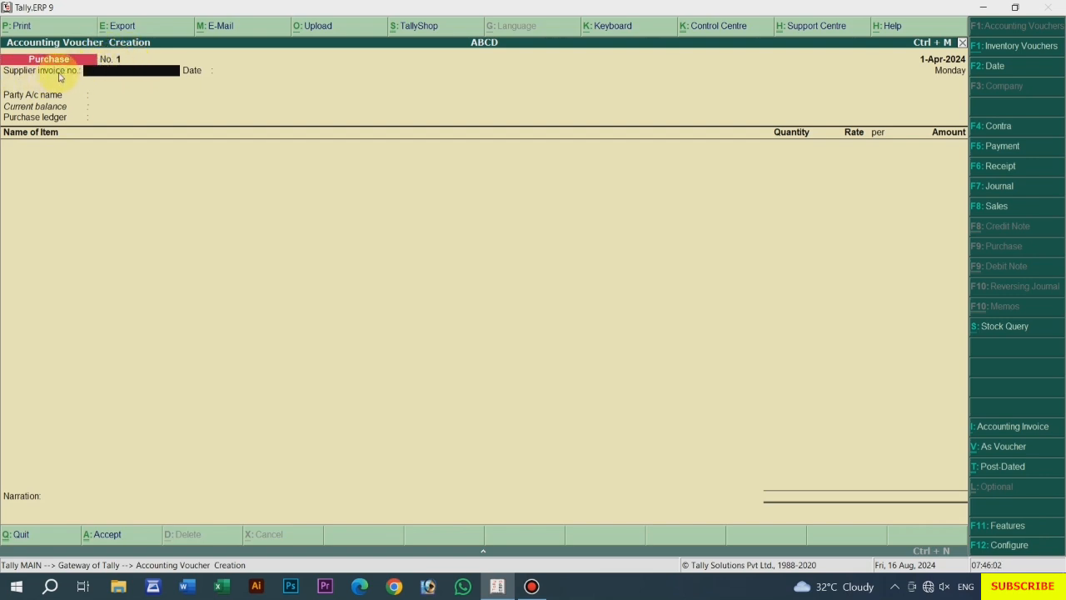
click(941, 58)
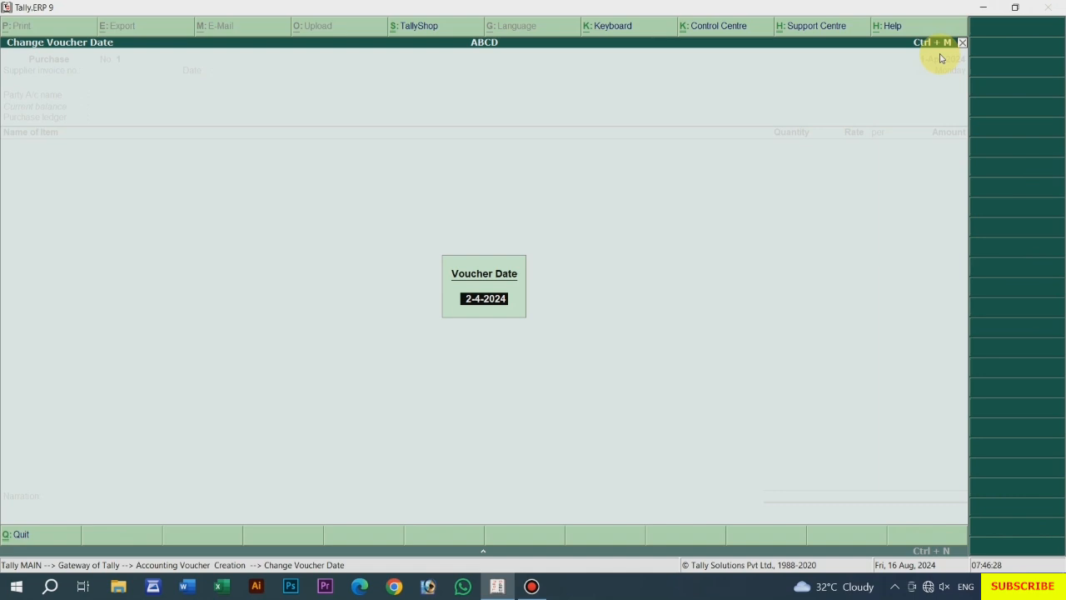
key(BackSpace)
key(Return)
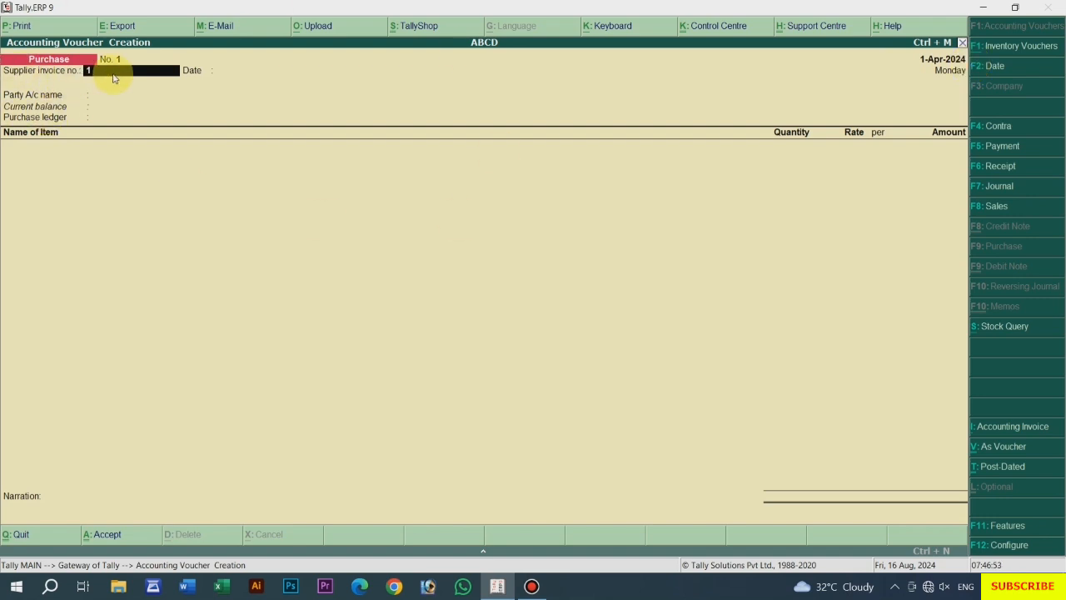
Enter the supplier invoice number with date 1-Apr-2024 on the purchase voucher and quit it unsaved at the party account.
text(2356)
key(Return)
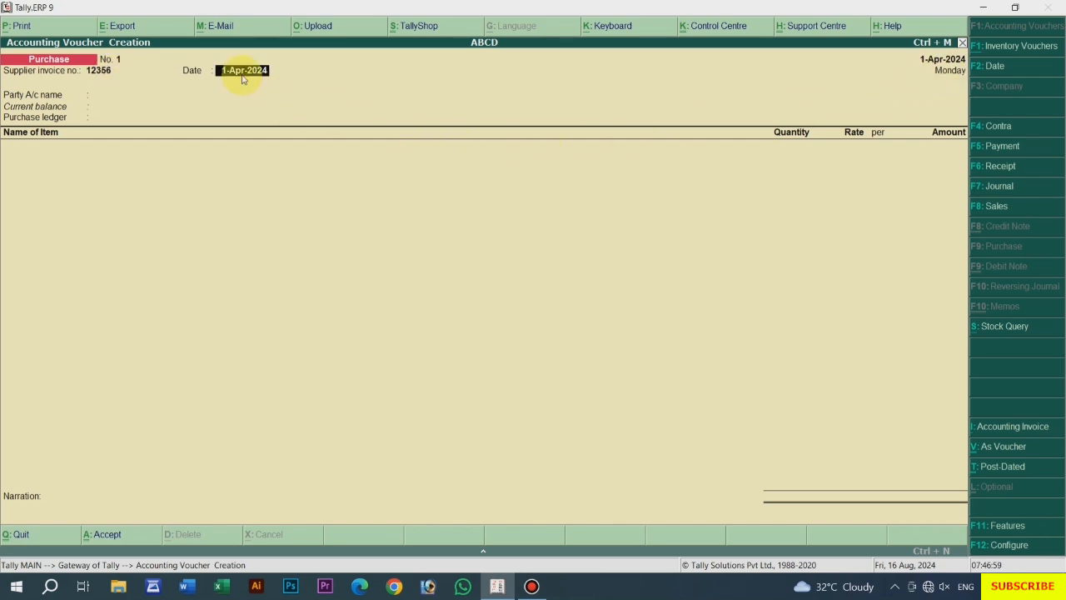
key(Return)
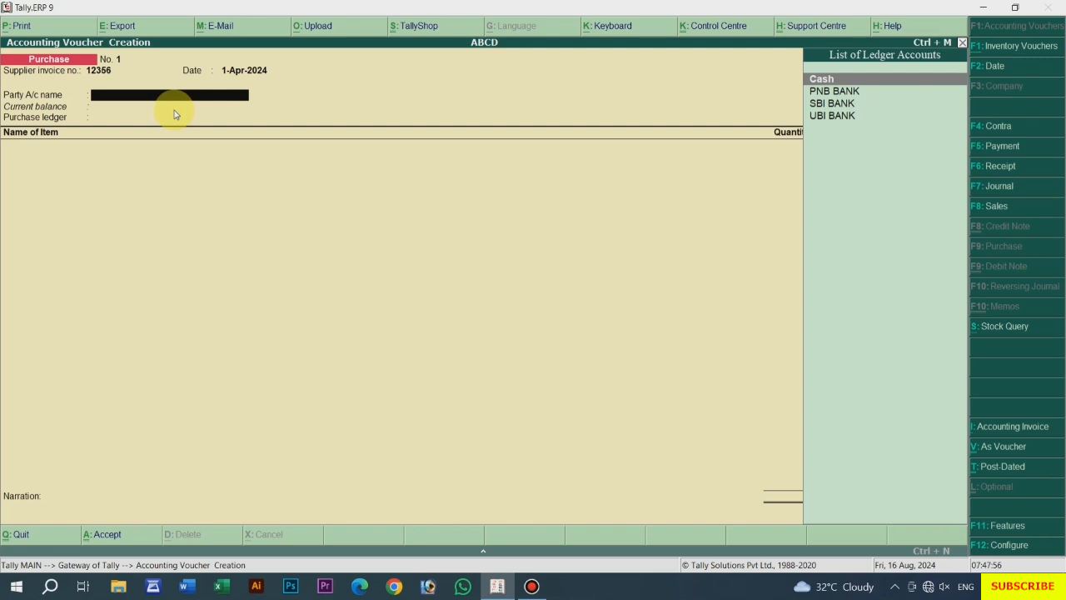
key(Escape)
key(Return)
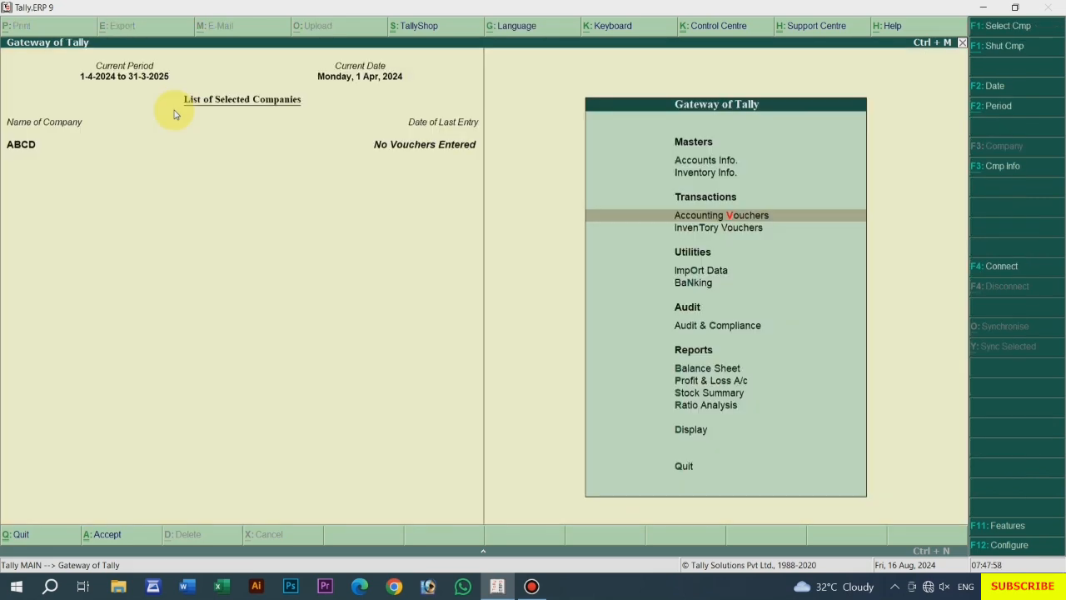
Start creating a single ledger named AAA in the accounts masters, with the alias left blank.
key(Up)
key(Up)
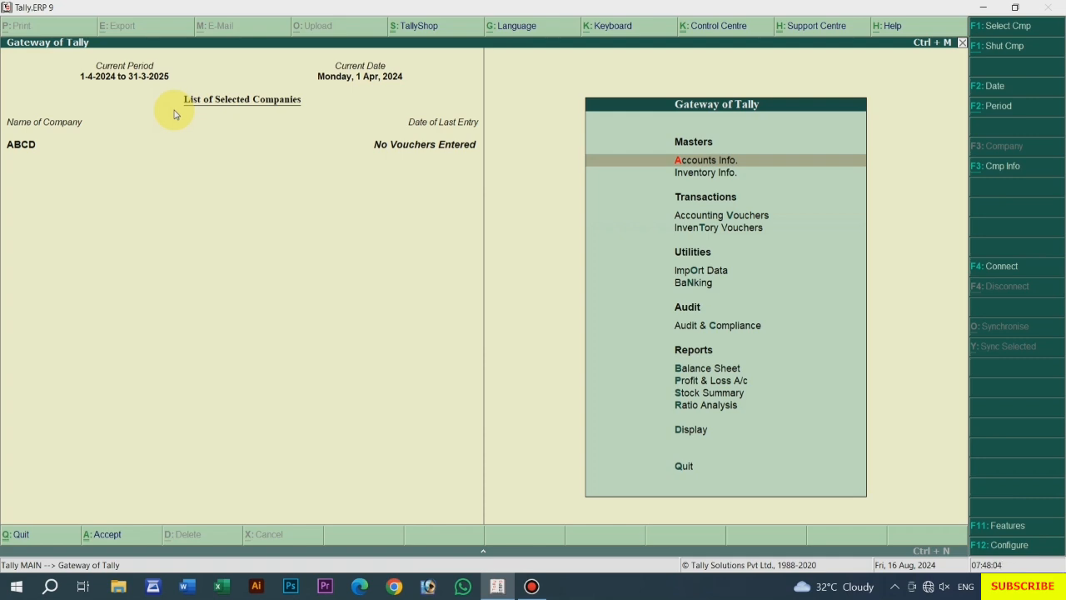
key(Return)
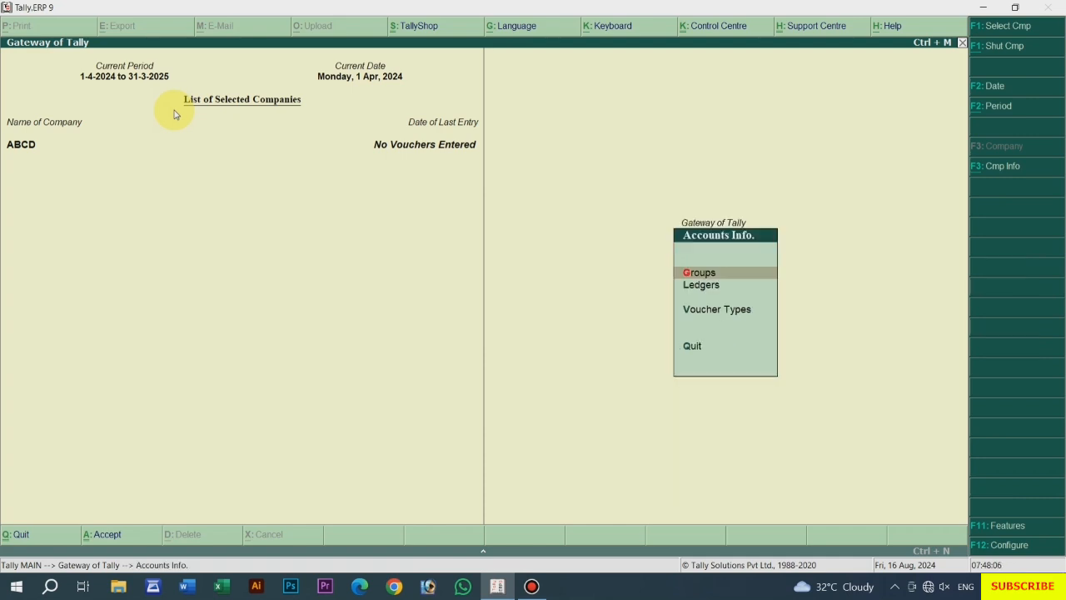
key(Down)
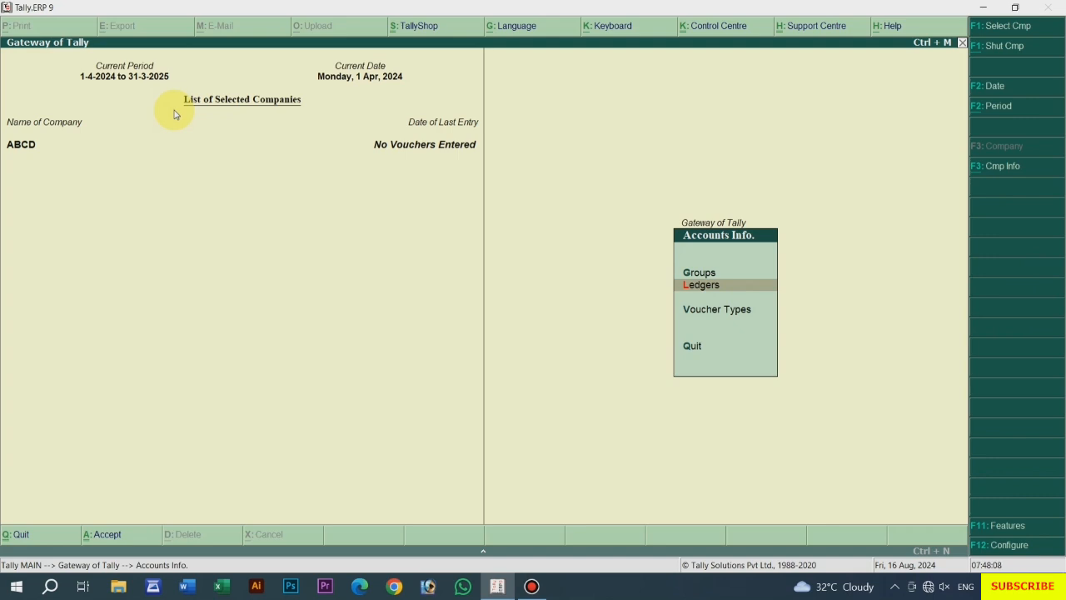
key(Return)
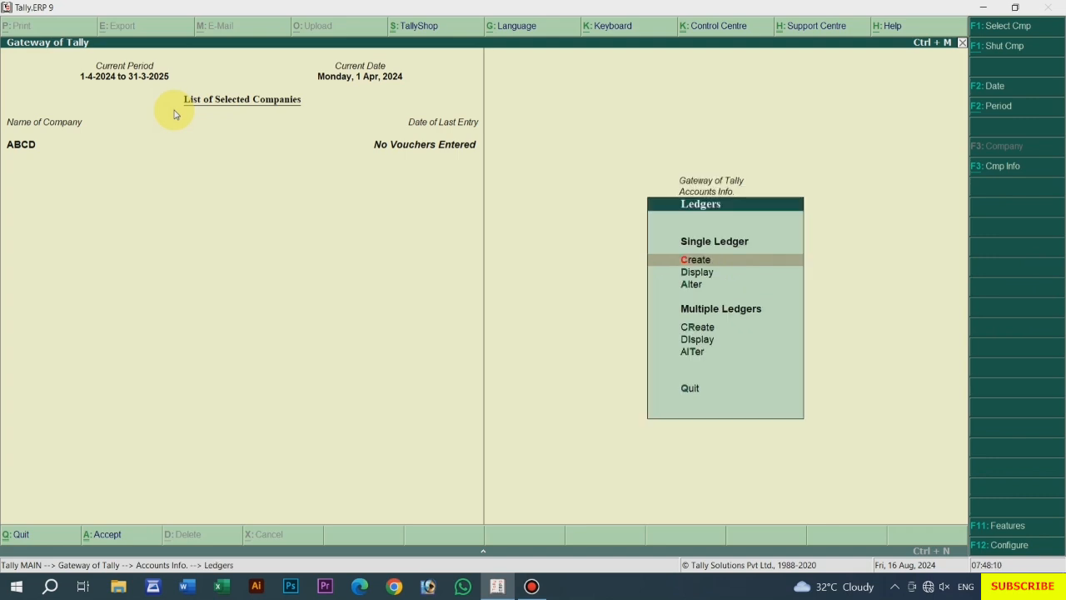
key(Return)
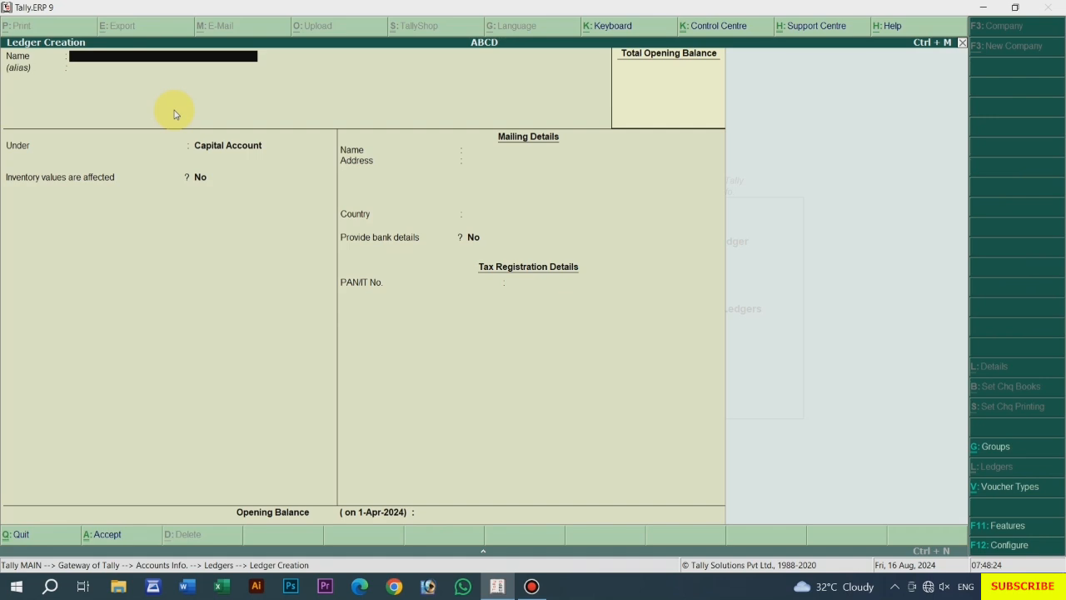
text(AAA)
key(Return)
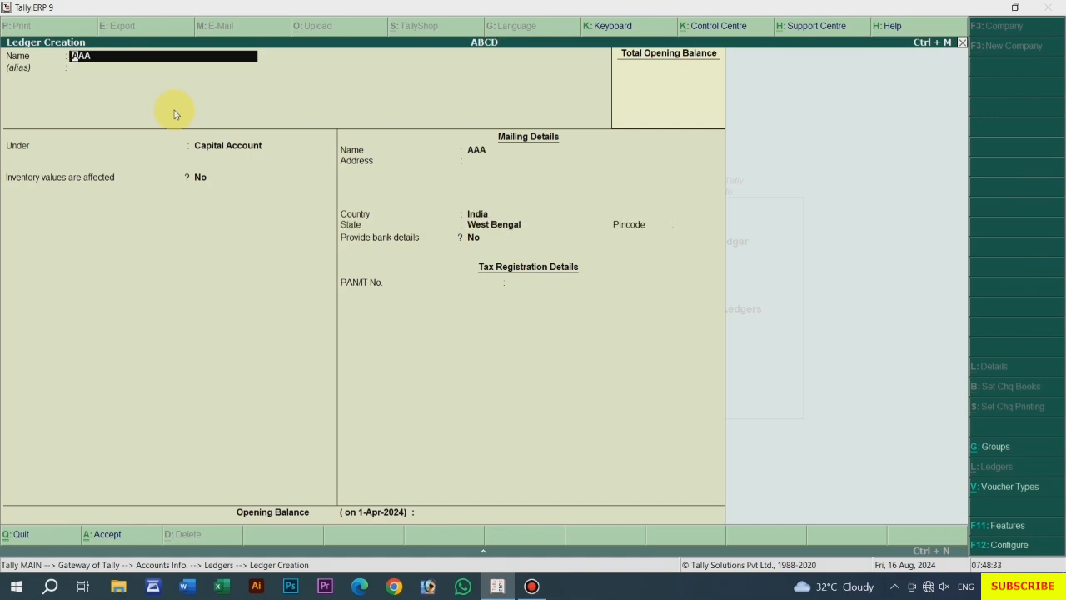
key(Return)
key(Return)
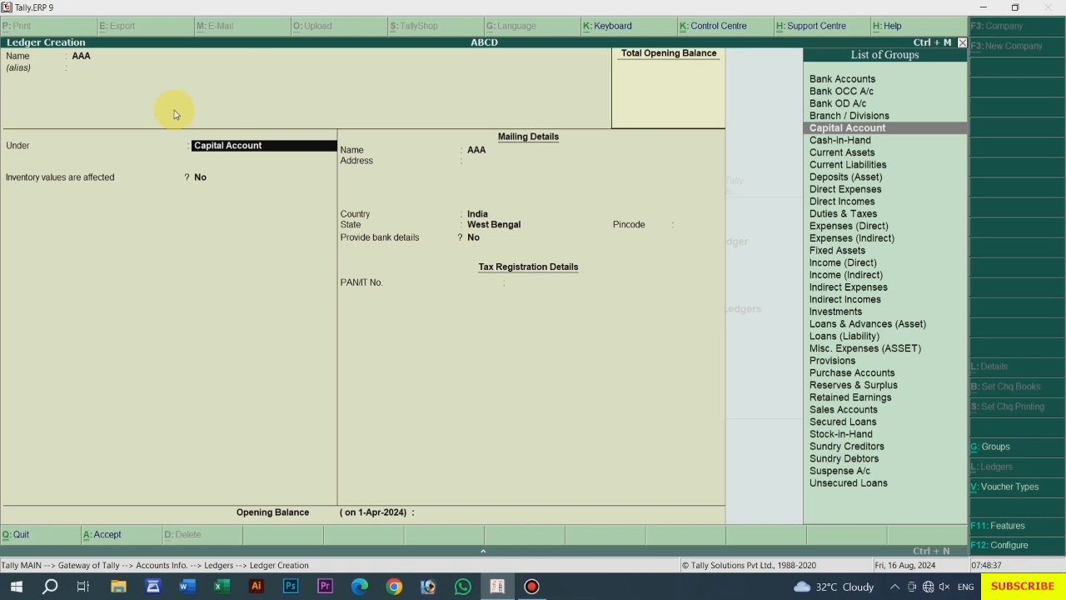
Place the AAA ledger under the Sundry Creditors group.
text(S)
key(Down)
key(Down)
key(Down)
key(Down)
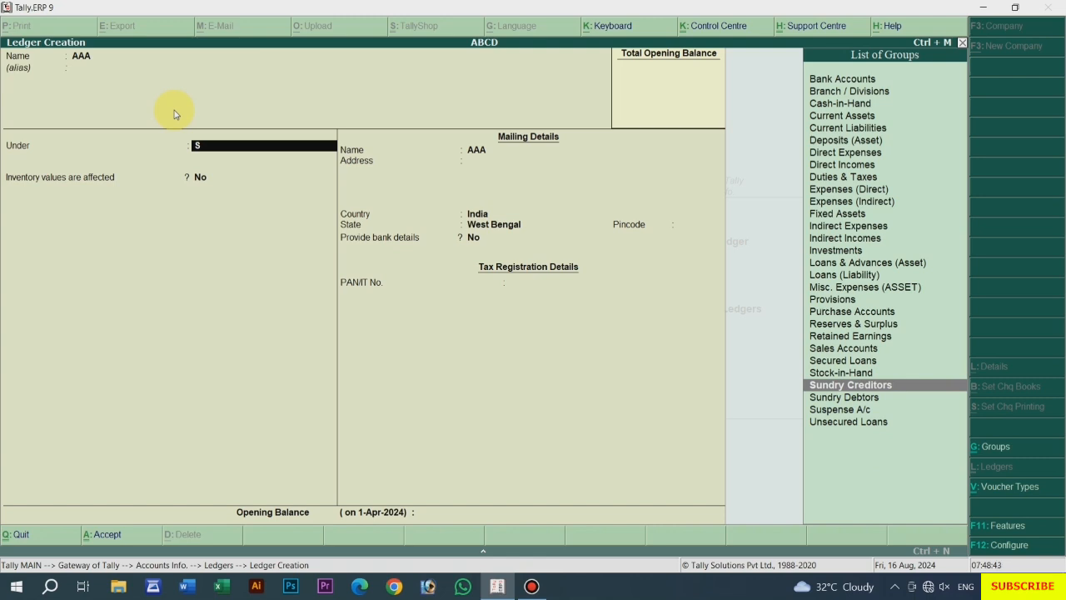
key(Return)
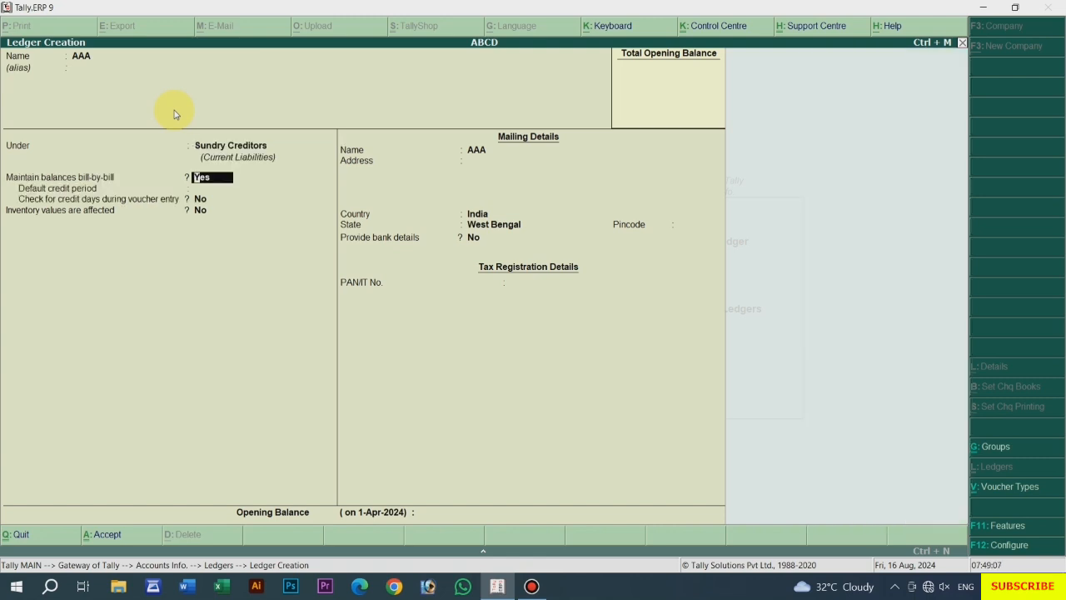
Accept bill-by-bill balances as Yes, a blank default credit period, and No for the credit-days check and inventory values.
key(Return)
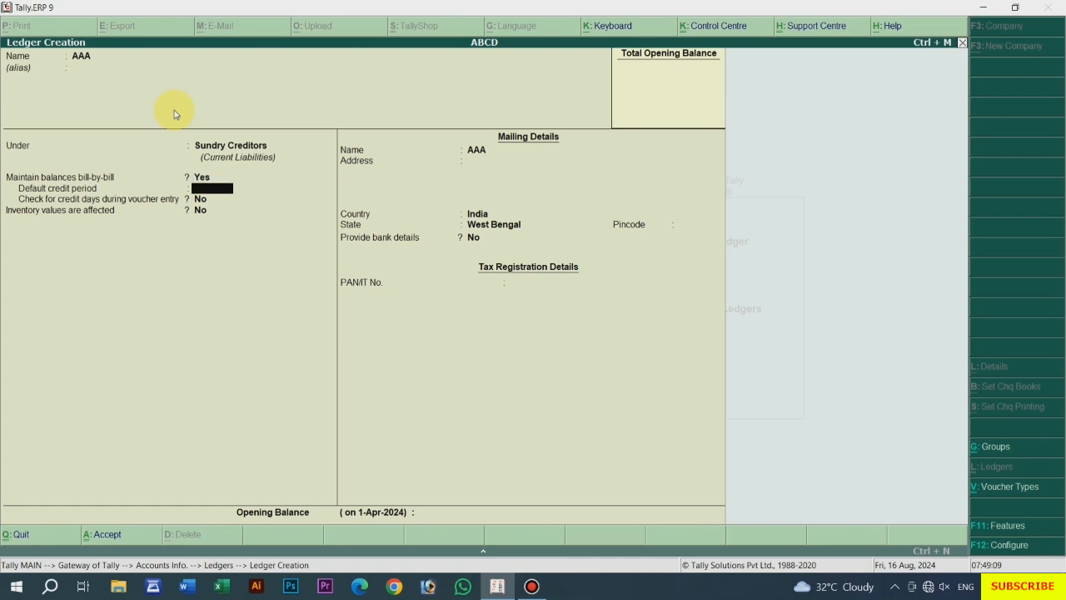
key(Return)
key(Return)
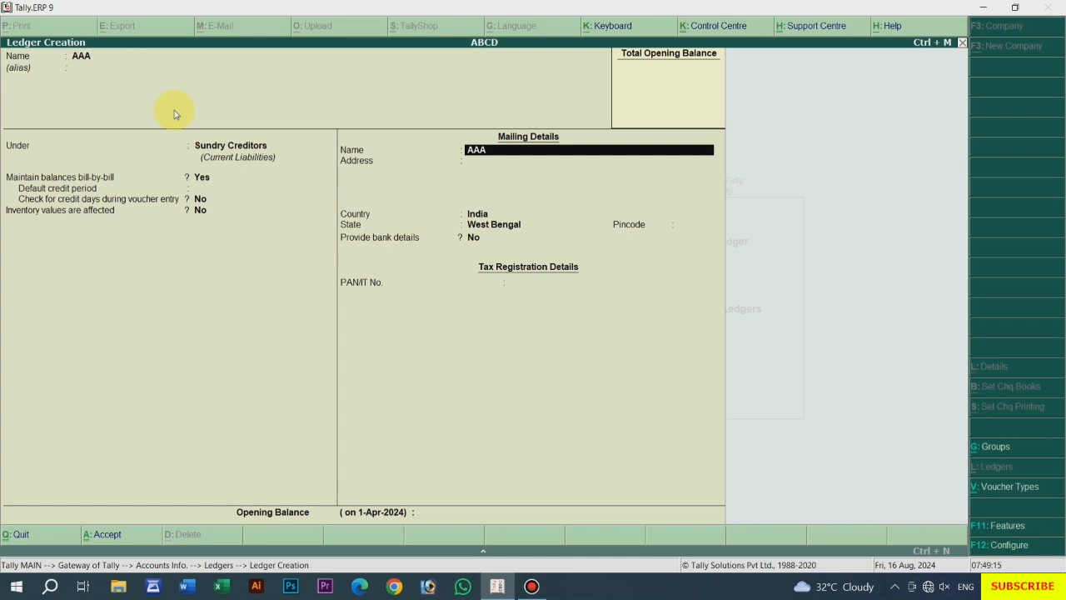
Accept the mailing name AAA, country India and state West Bengal, leaving the address and pincode blank.
key(Return)
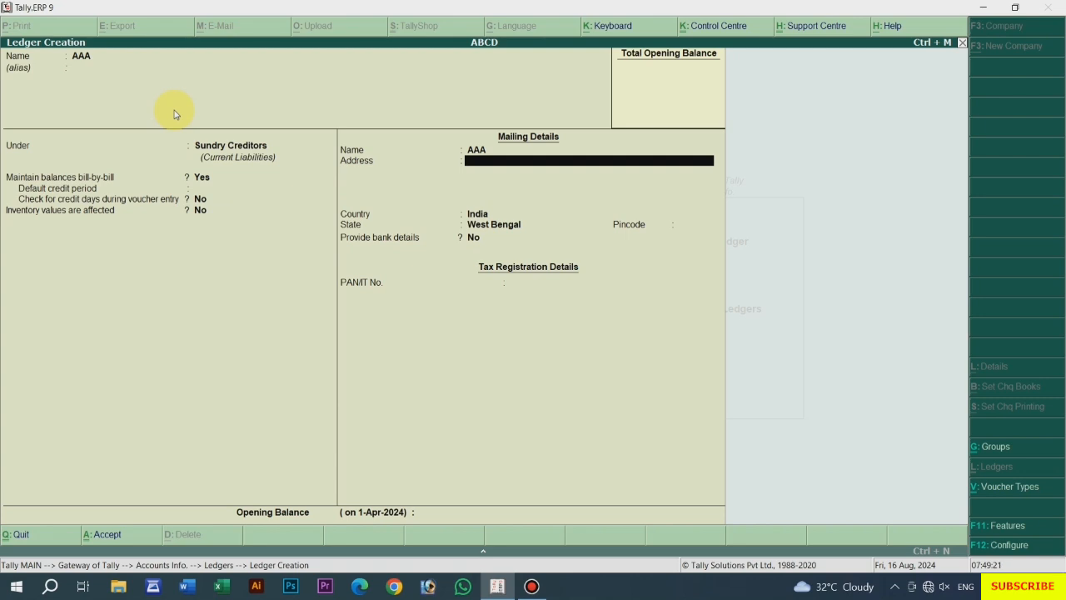
key(Return)
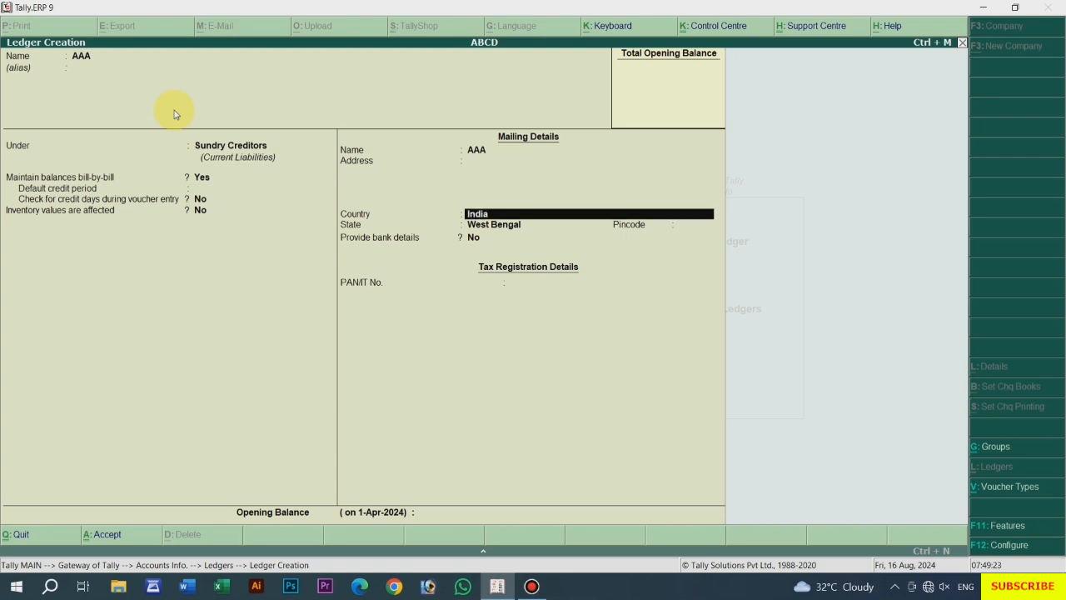
key(Return)
key(Return)
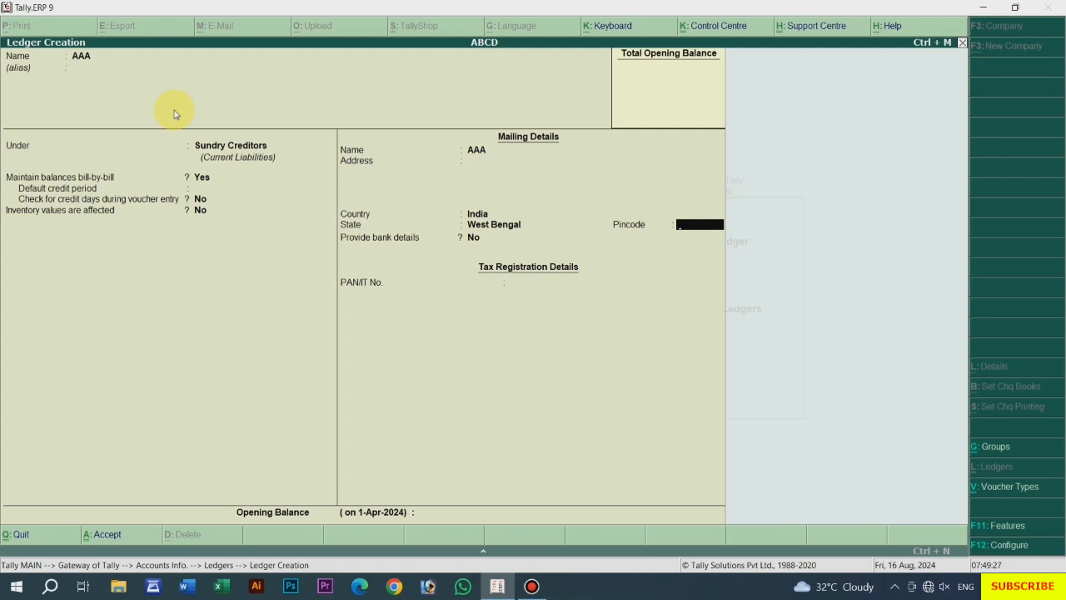
key(Return)
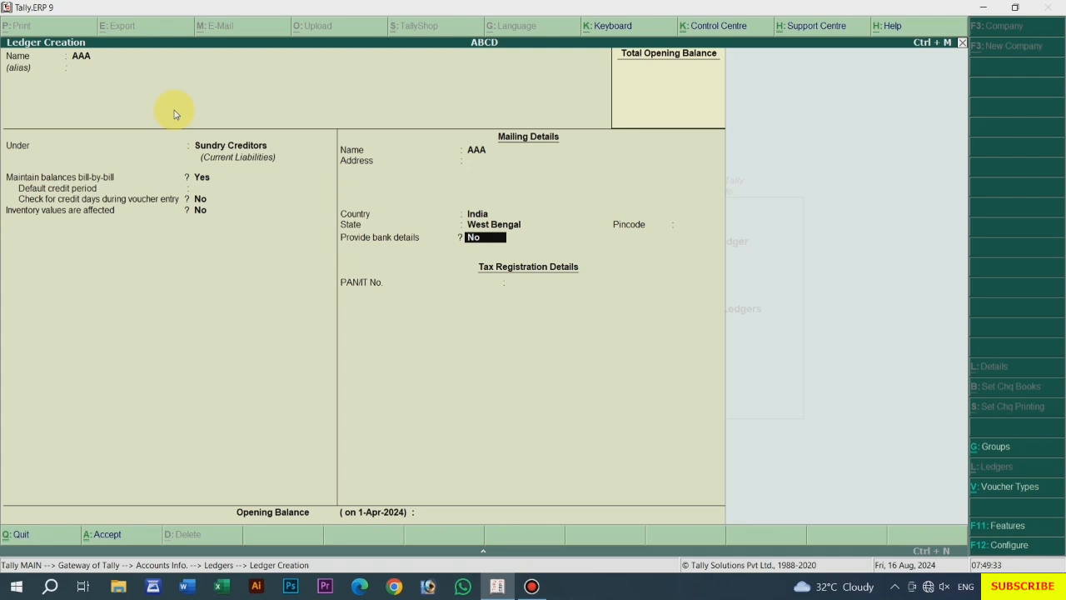
text(y)
key(Return)
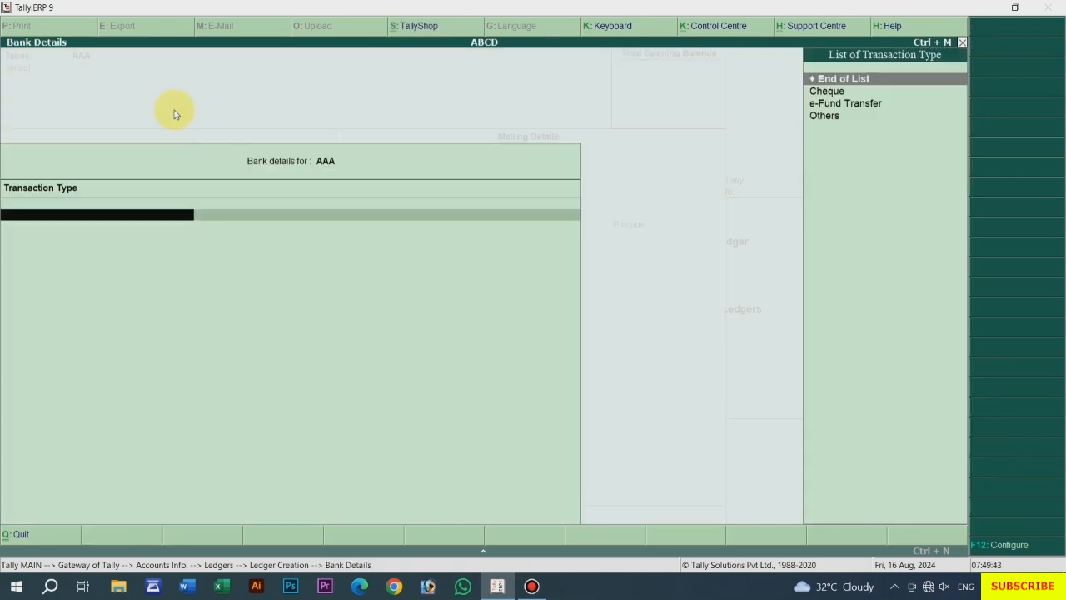
key(Escape)
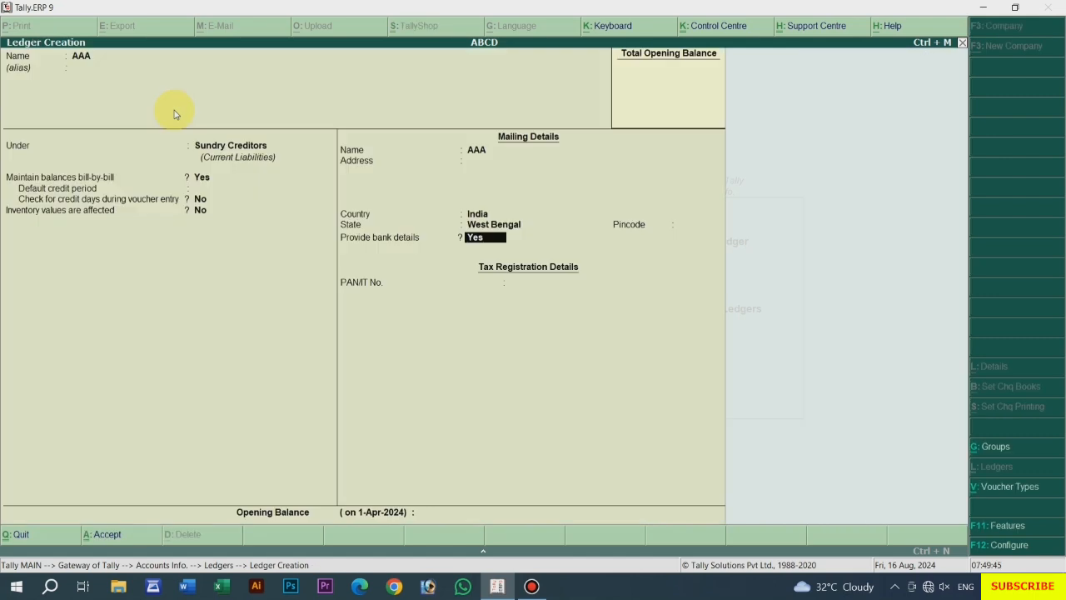
Set the provision of bank details to No, leave the PAN and opening balance blank, and save the AAA ledger.
text(n)
key(Return)
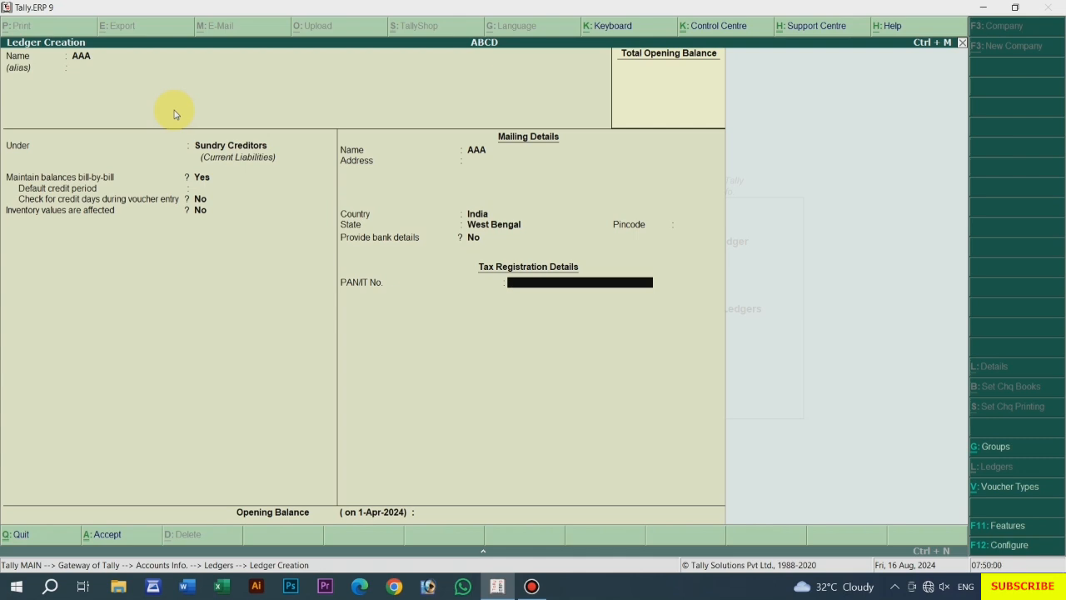
key(Return)
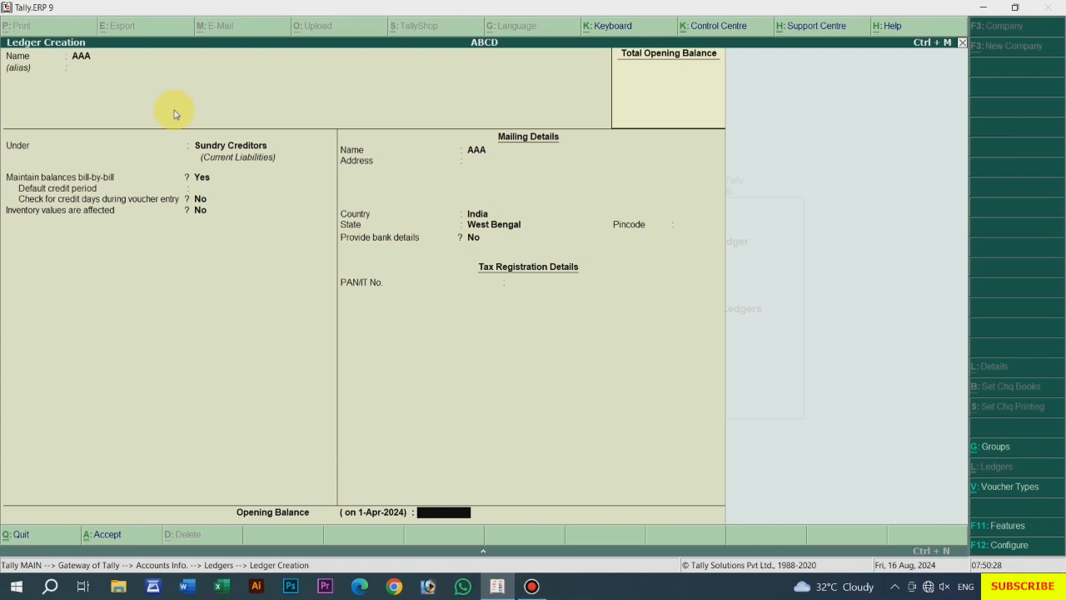
key(Return)
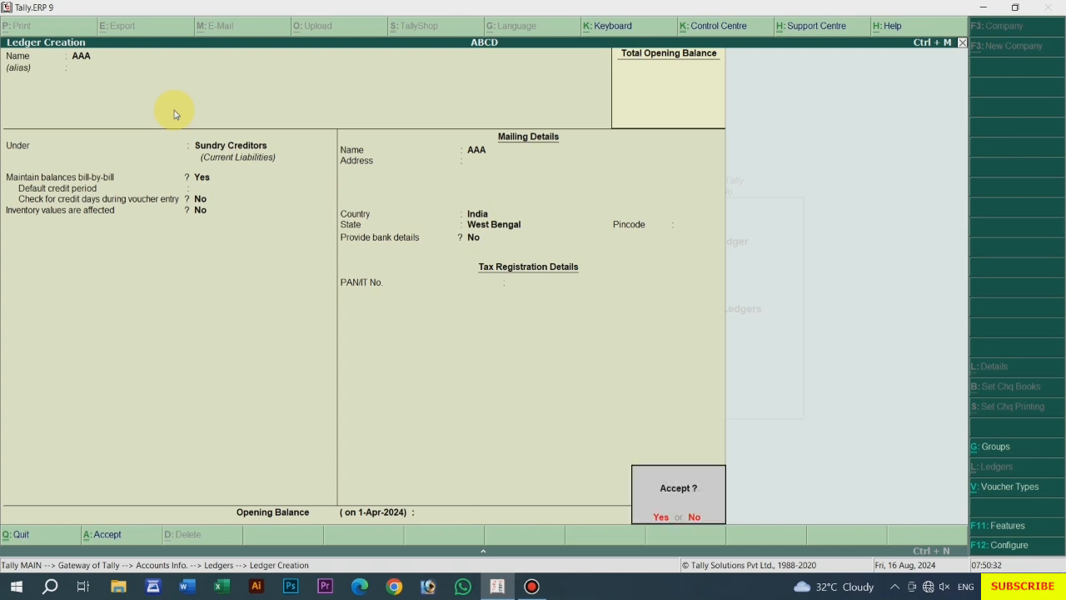
key(Return)
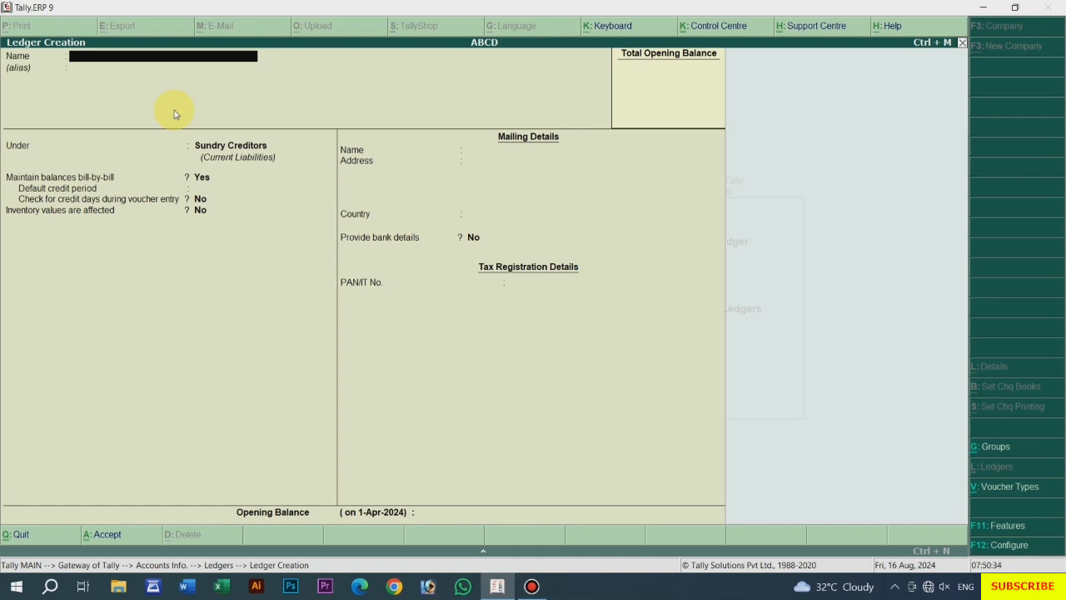
Leave ledger creation, return to the Gateway of Tally and open a purchase voucher under accounting vouchers.
key(Escape)
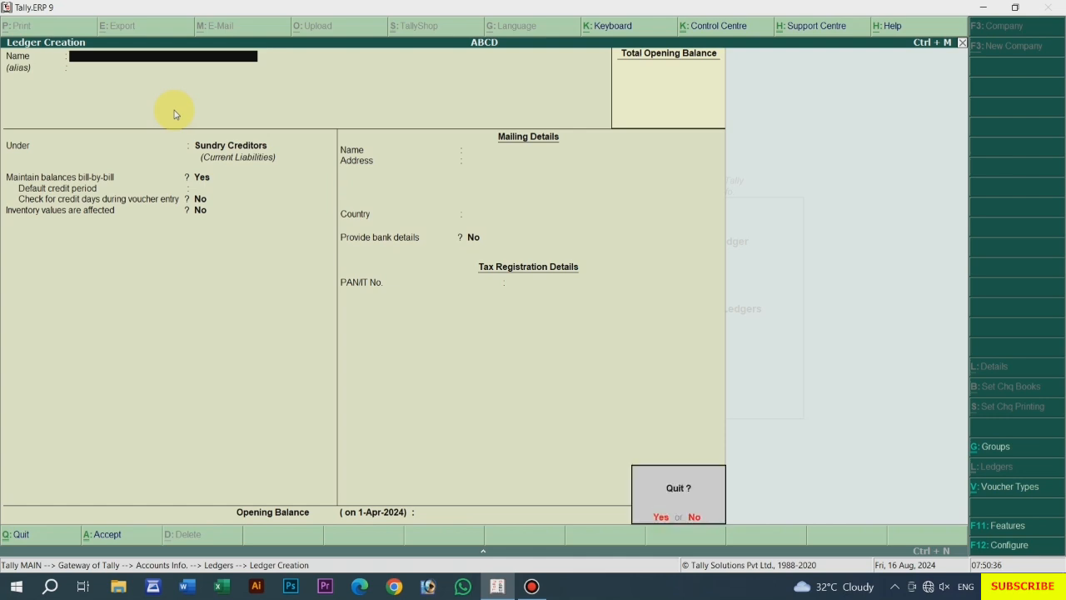
key(Return)
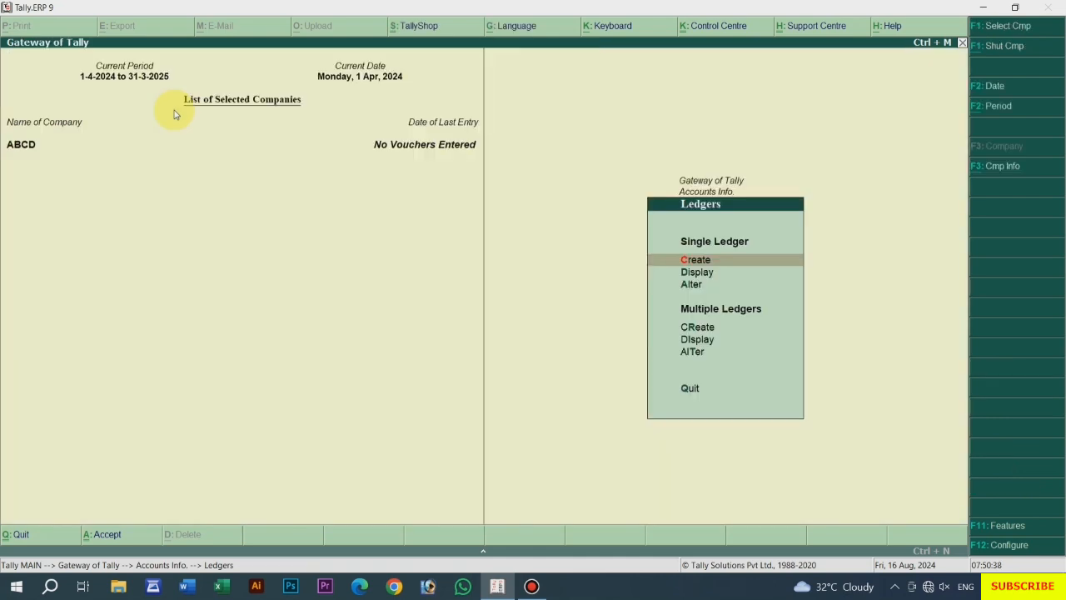
key(Escape)
key(Escape)
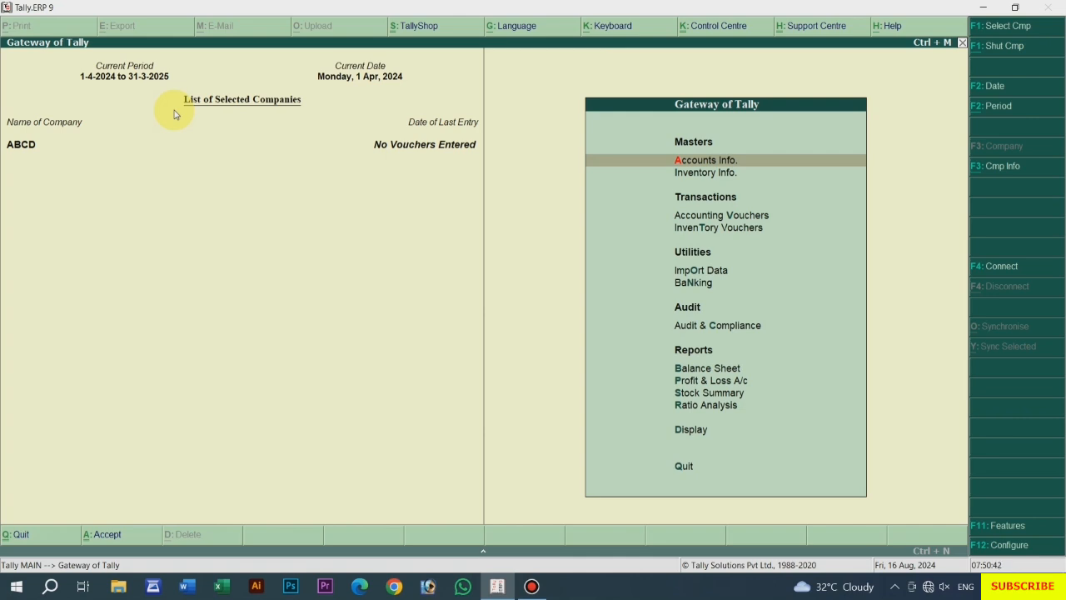
key(Down)
key(Down)
key(Down)
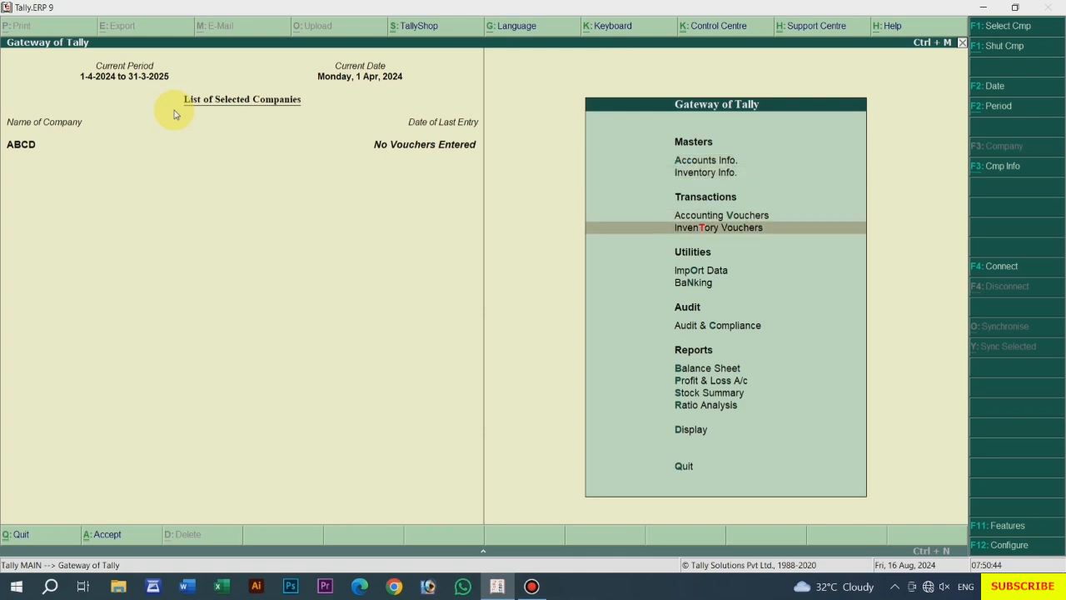
key(Up)
key(Return)
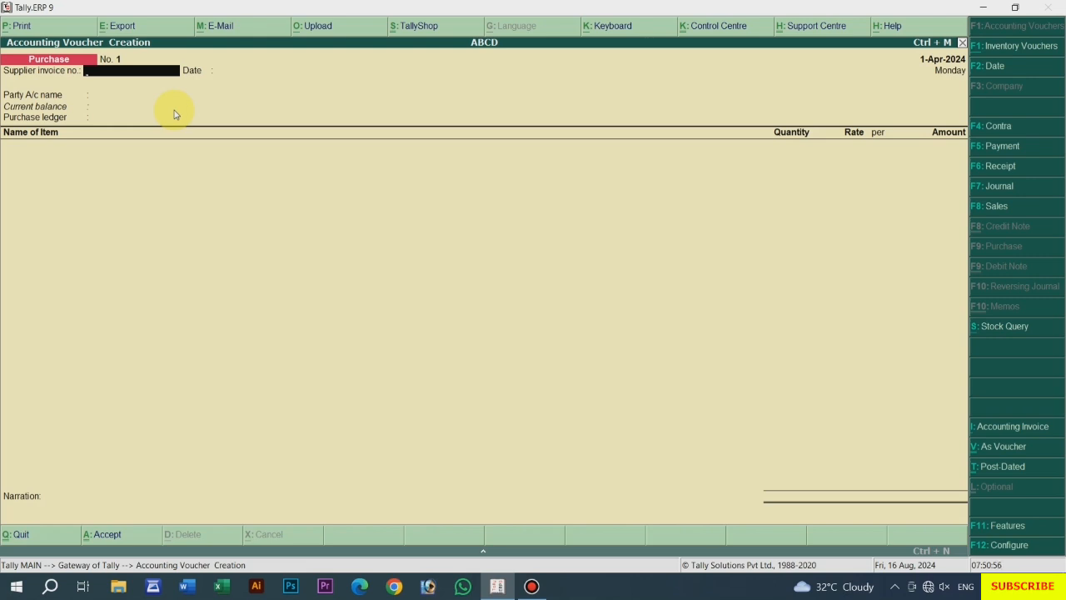
Enter supplier invoice number 1254 in the purchase voucher and accept the date 1-Apr-2024.
text(1254)
key(Return)
key(Return)
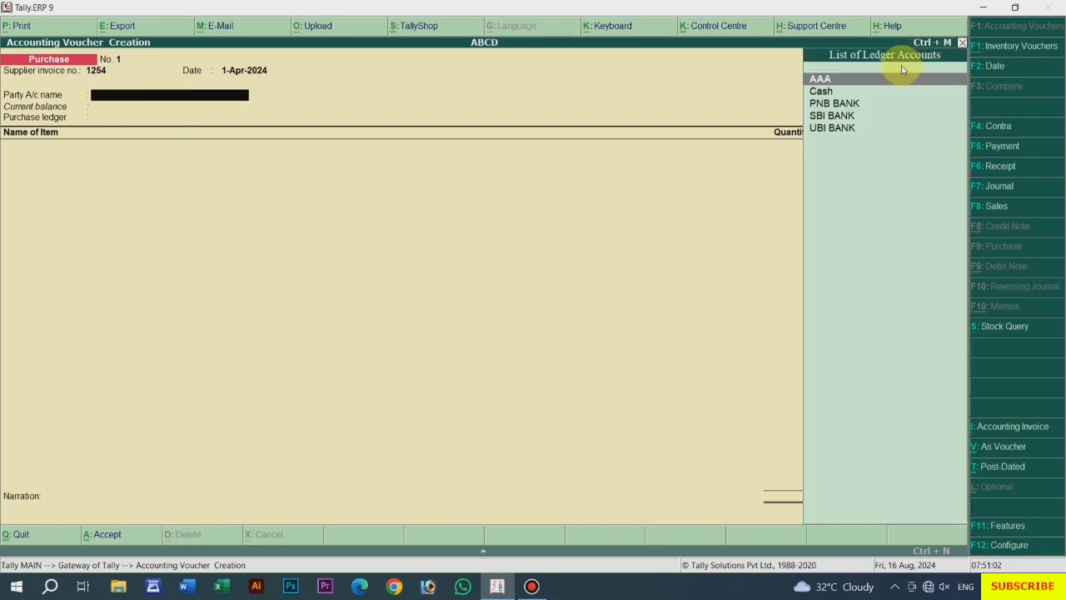
Choose AAA as the party account and accept its supplier details with state West Bengal and a blank address and sales tax number.
click(841, 86)
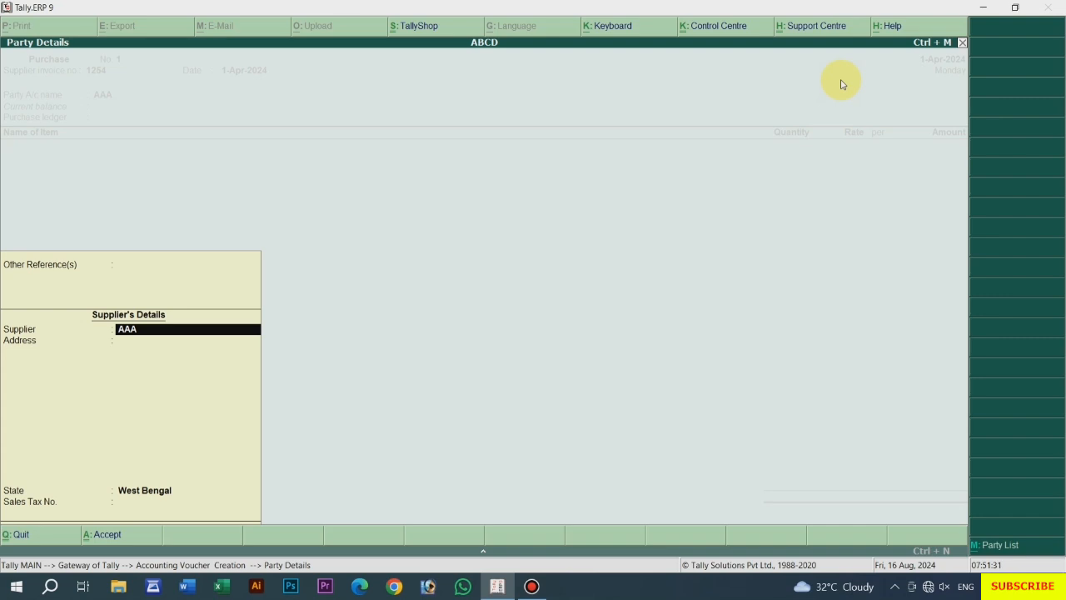
key(Return)
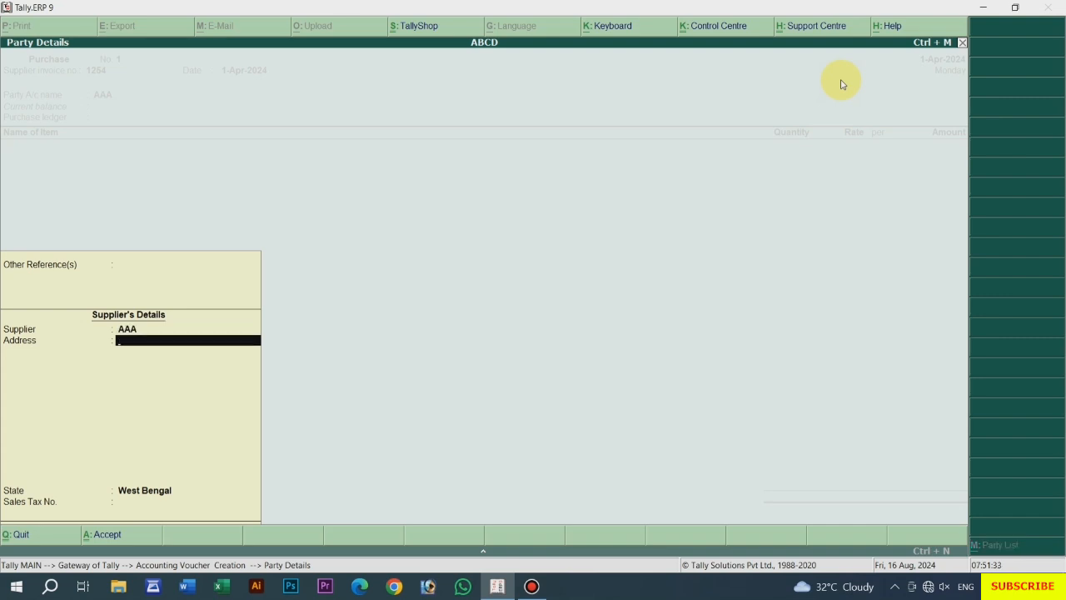
key(Return)
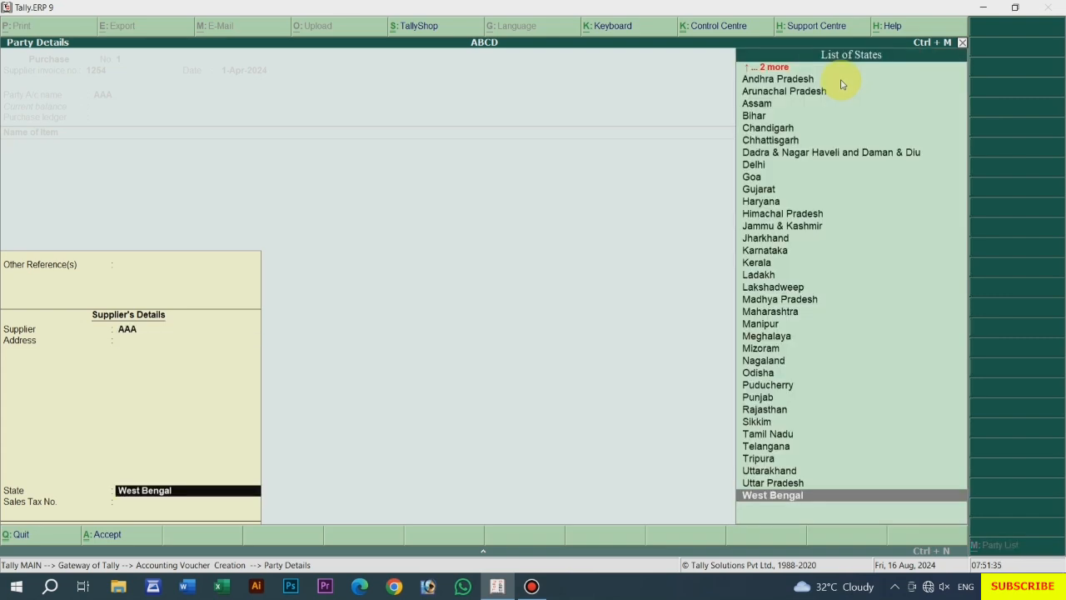
key(Return)
key(Return)
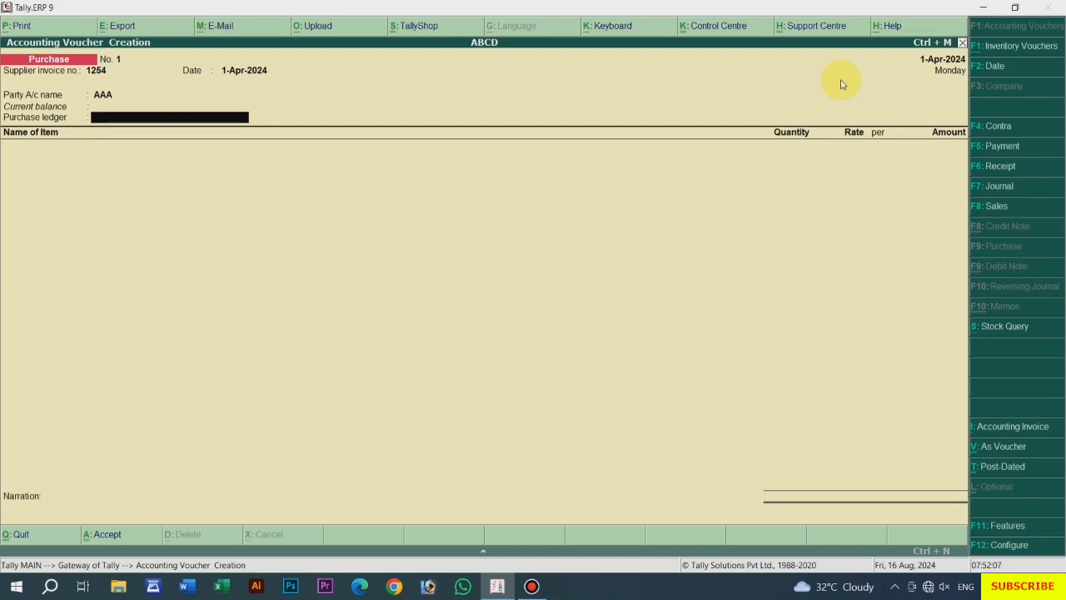
Start a new ledger named Purchas A/c from the purchase ledger field, with no alias, under the Purchase Accounts group.
key(alt+c)
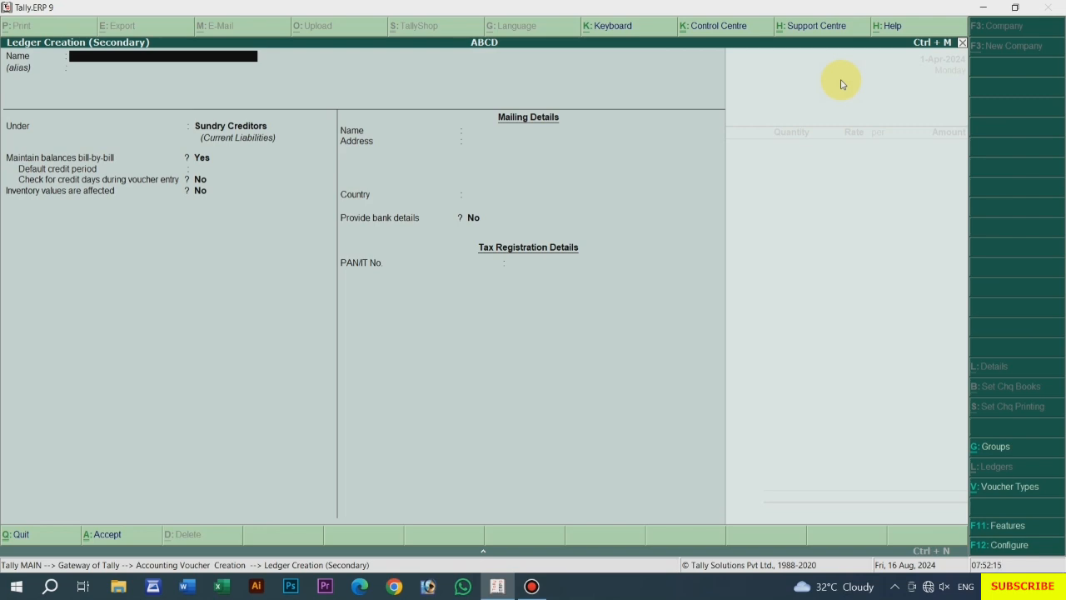
text(Purchas A/c)
key(Return)
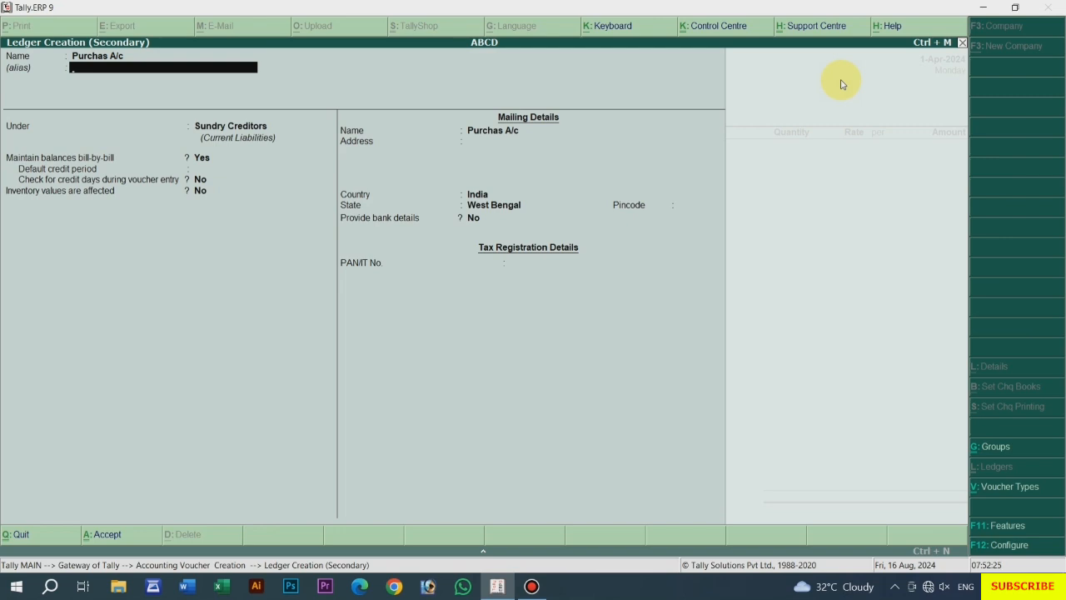
key(Return)
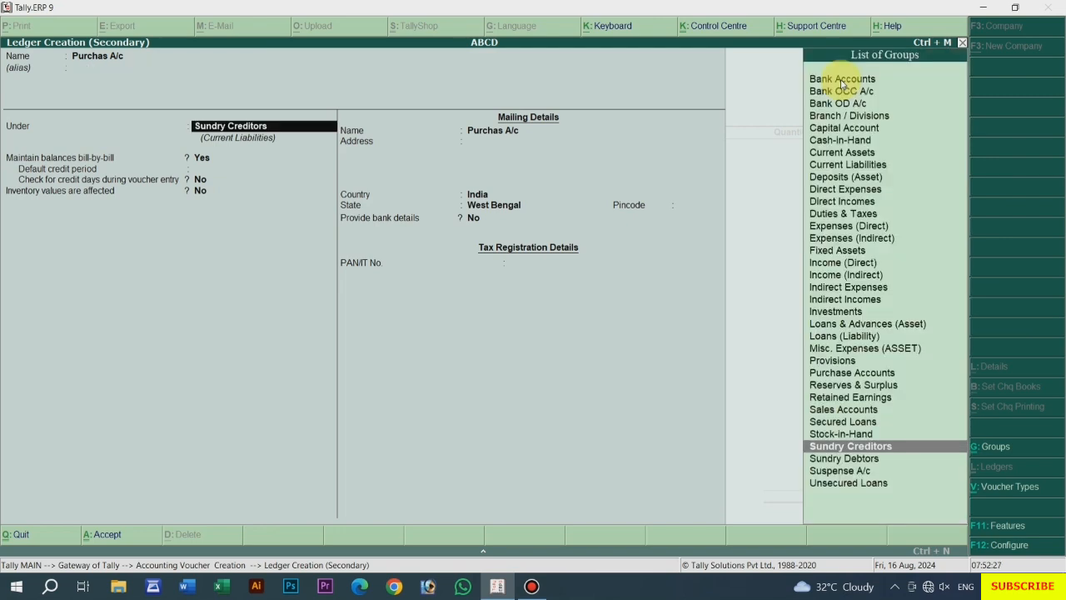
text(P)
key(Down)
key(Down)
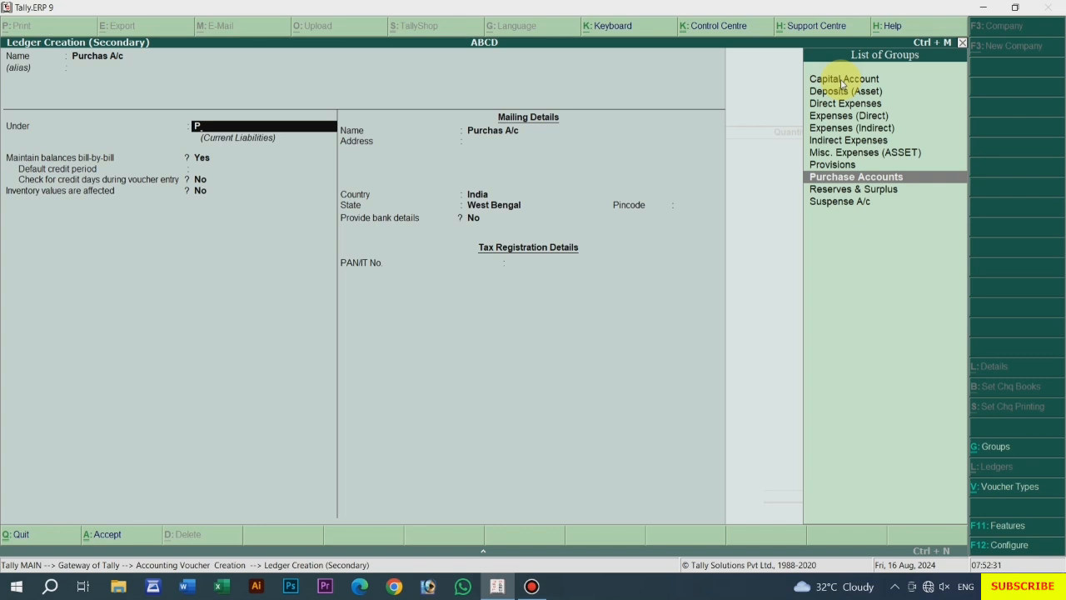
key(Return)
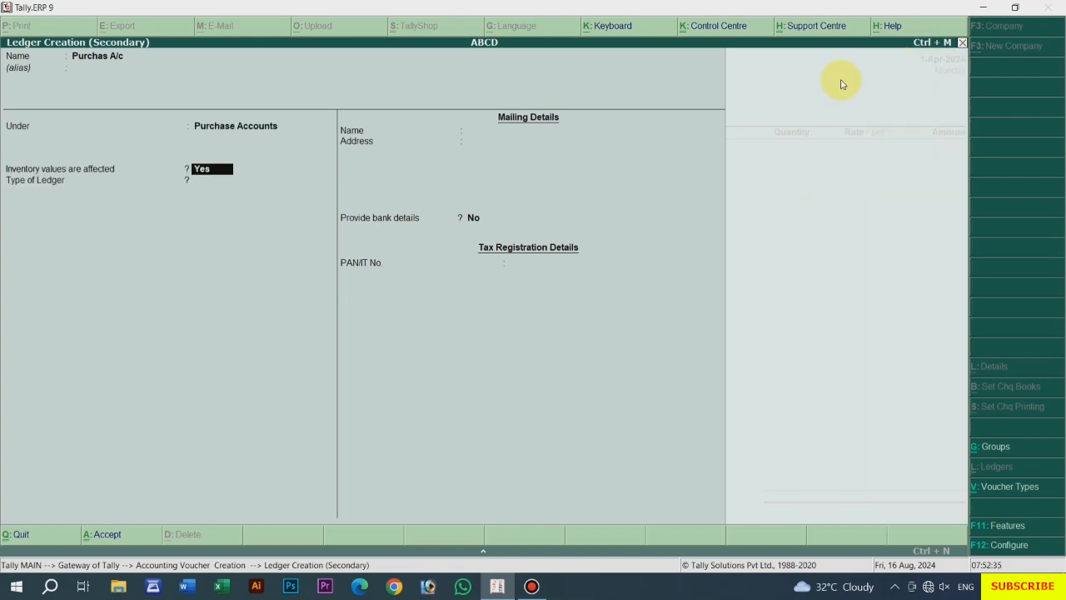
Accept inventory values affected as Yes, ledger type Not Applicable and bank details No, and save the Purchas A/c ledger.
key(Return)
key(Return)
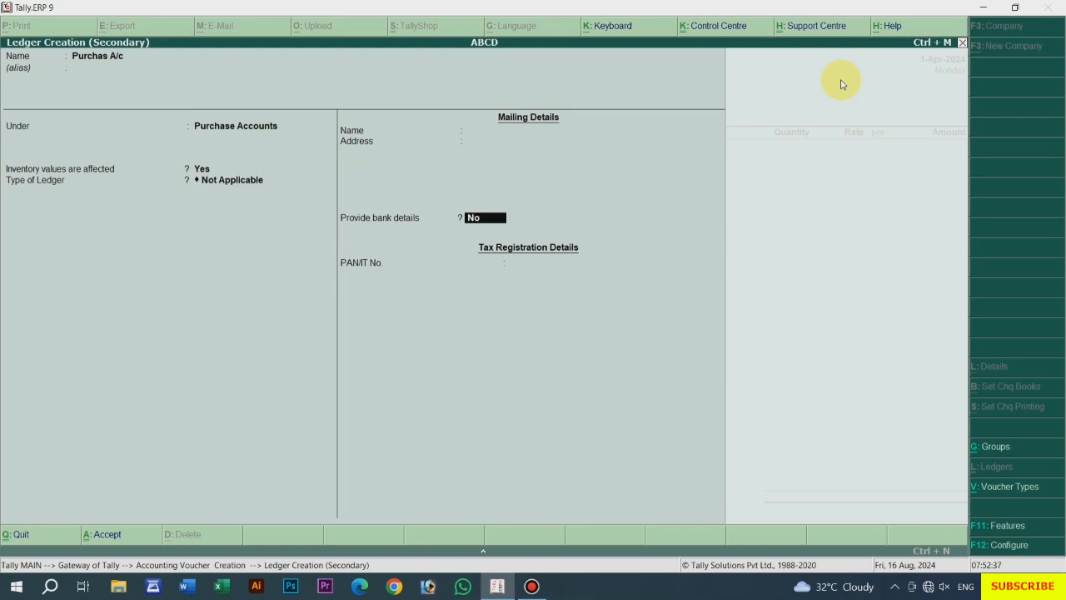
key(Return)
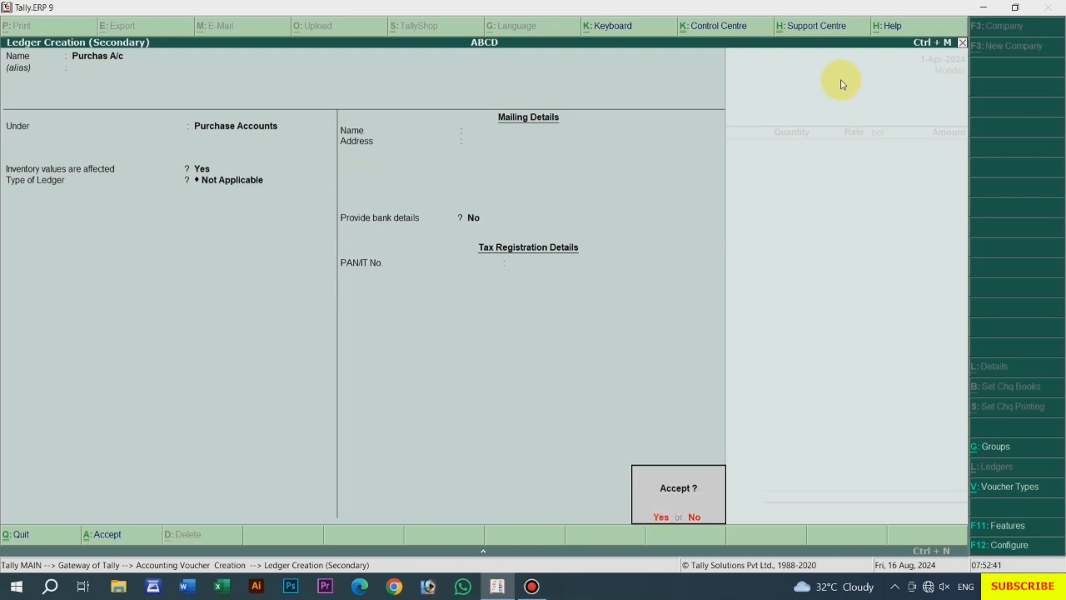
key(Return)
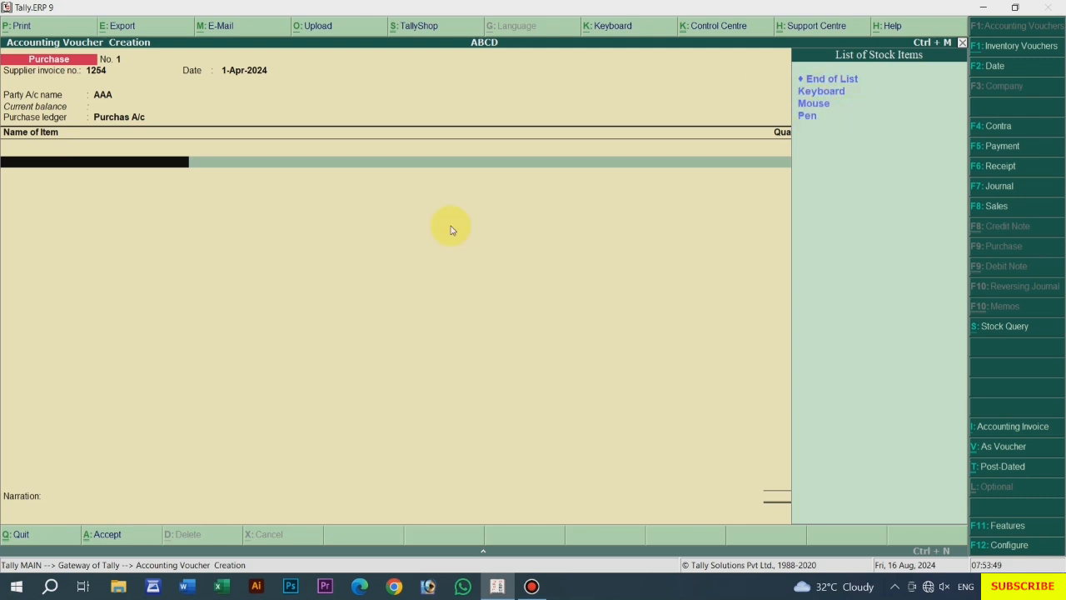
Add Keyboard as the voucher's first stock item and allocate it to the Main Location godown.
key(Down)
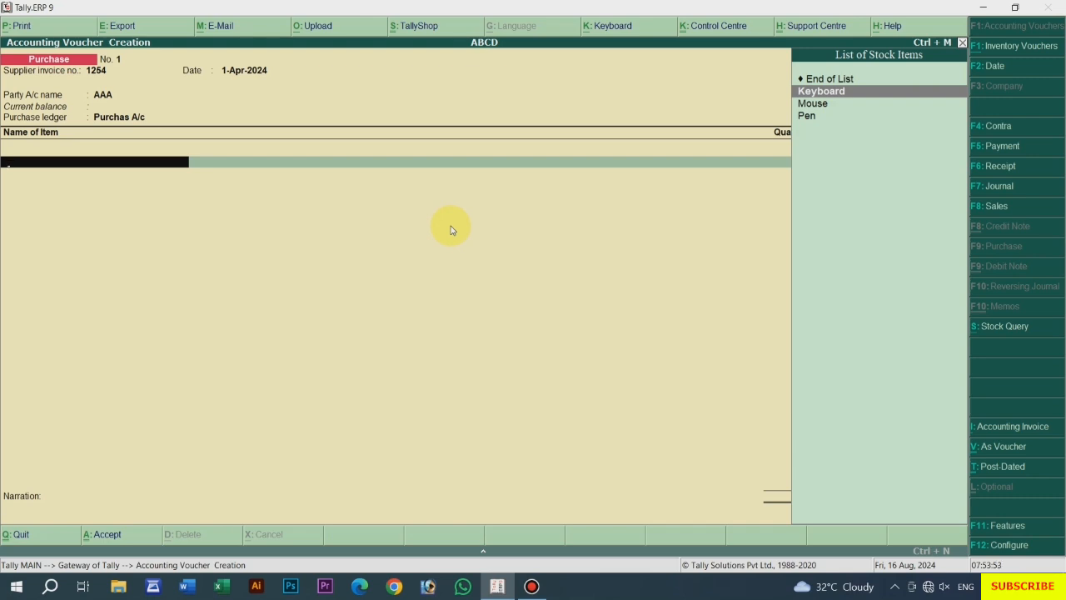
key(Down)
key(Up)
key(Return)
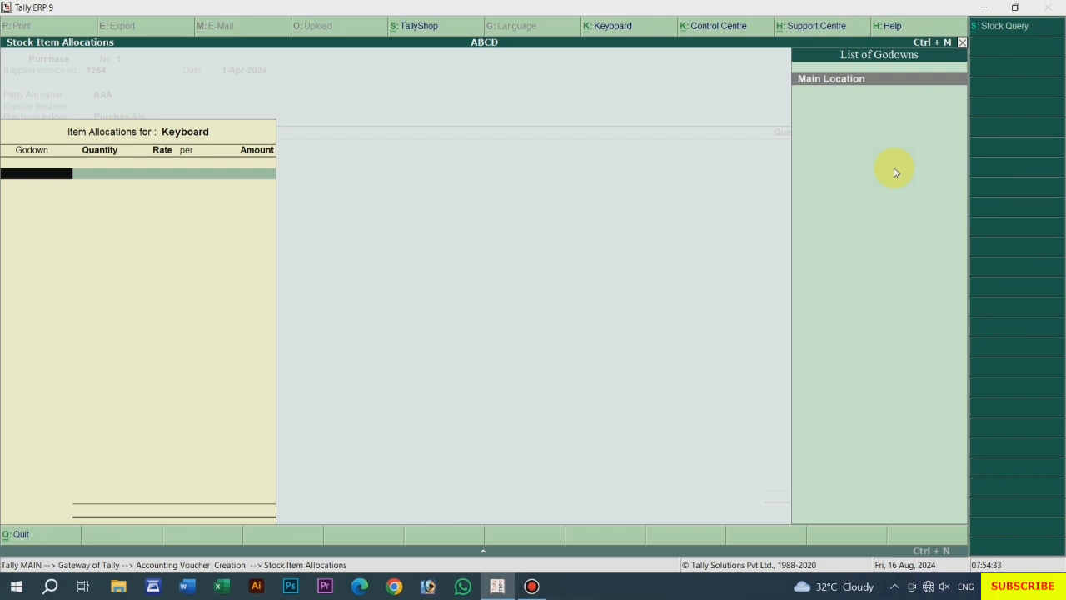
key(Return)
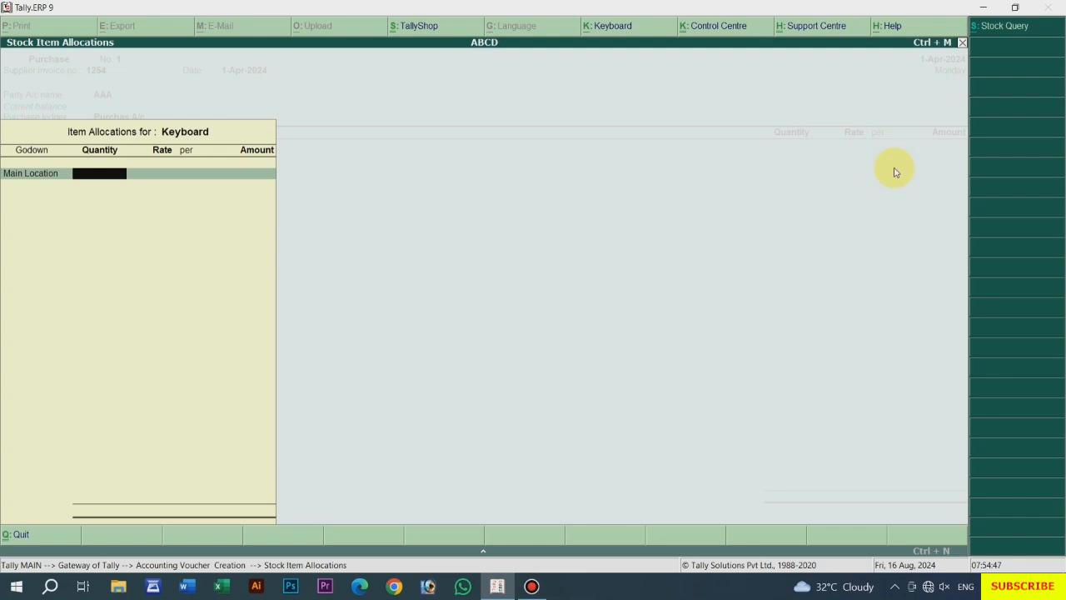
Enter a quantity of 10 Pcs at a rate of 450 per Pcs for Keyboard and accept the item line.
text(10)
key(Return)
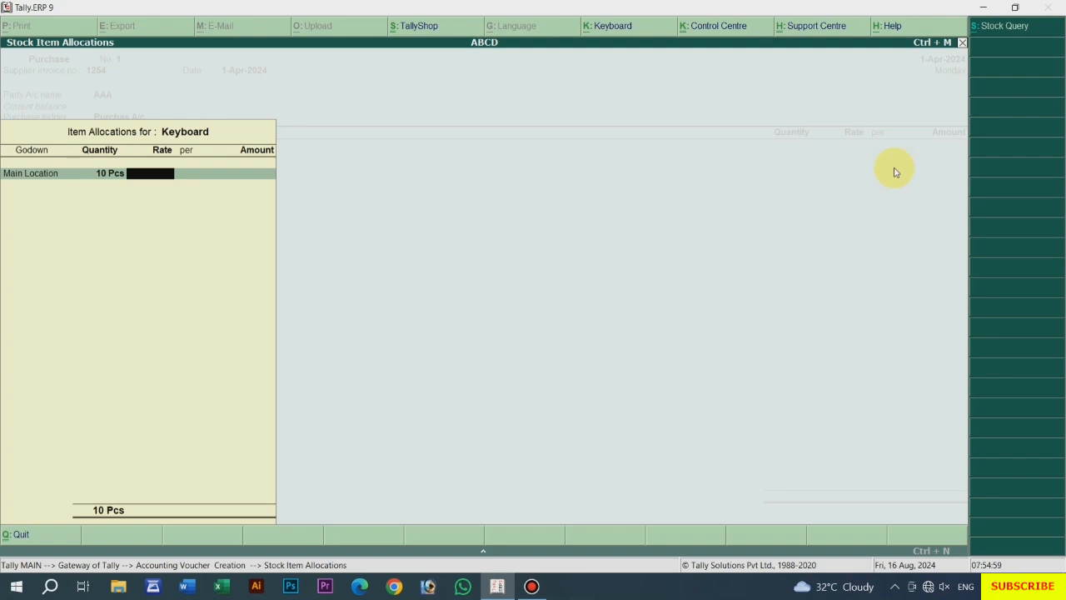
text(450)
key(Return)
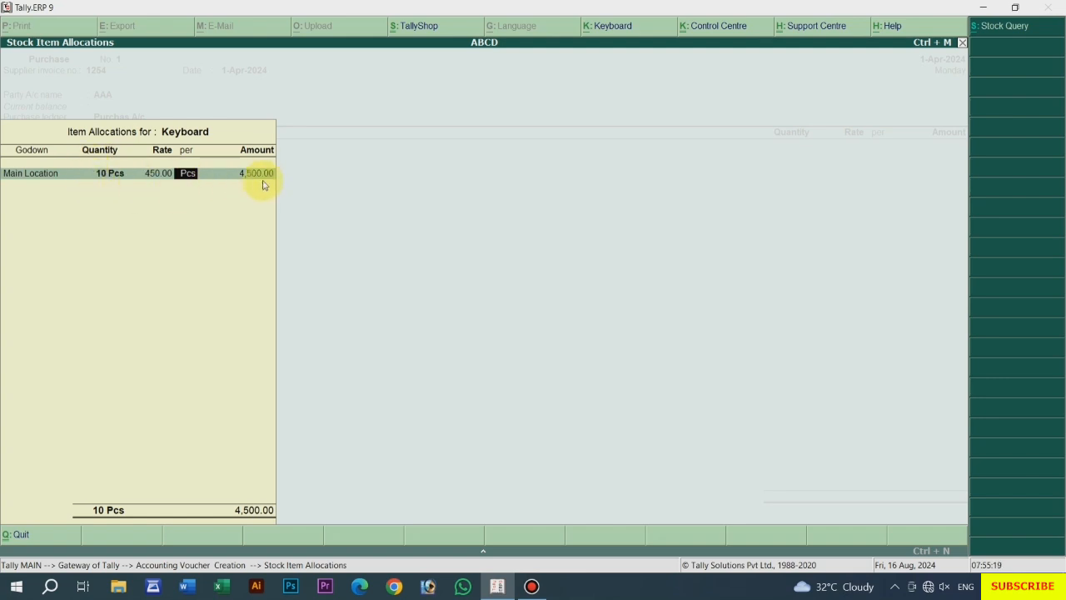
key(Return)
key(Return)
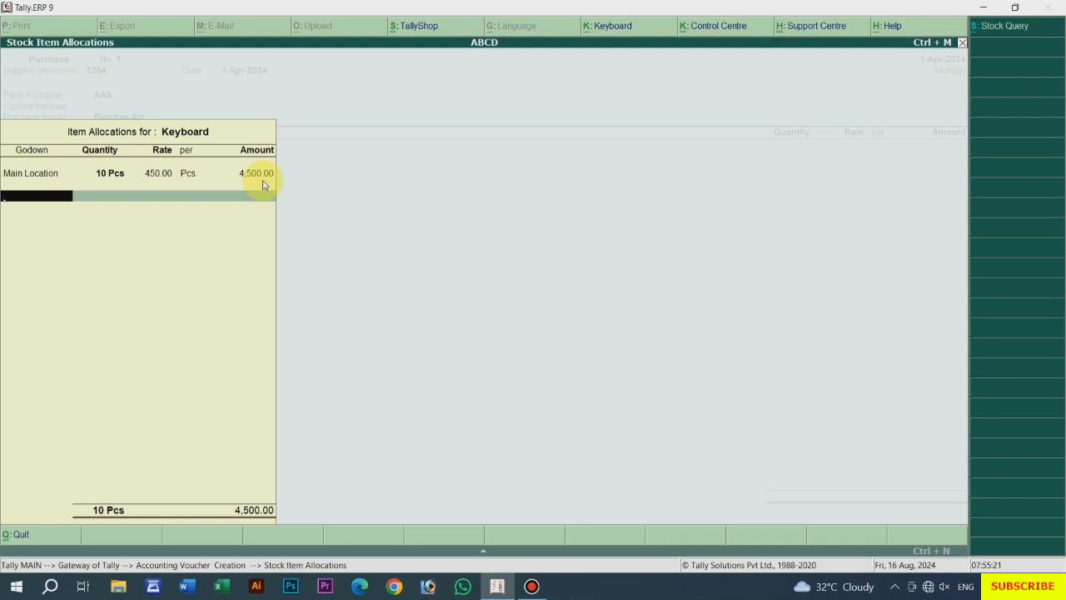
key(Return)
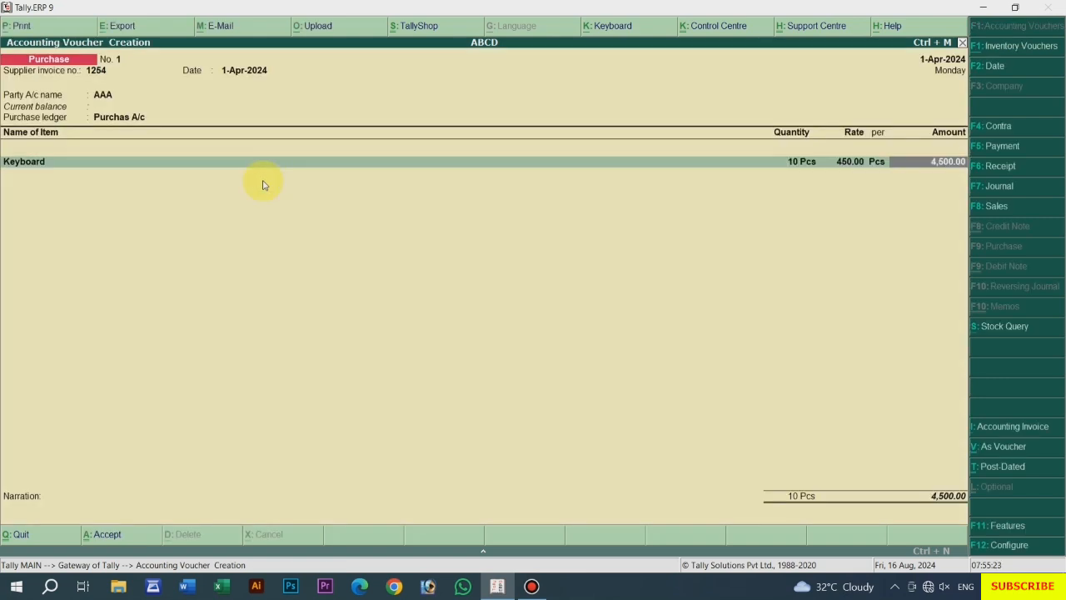
key(Return)
key(Return)
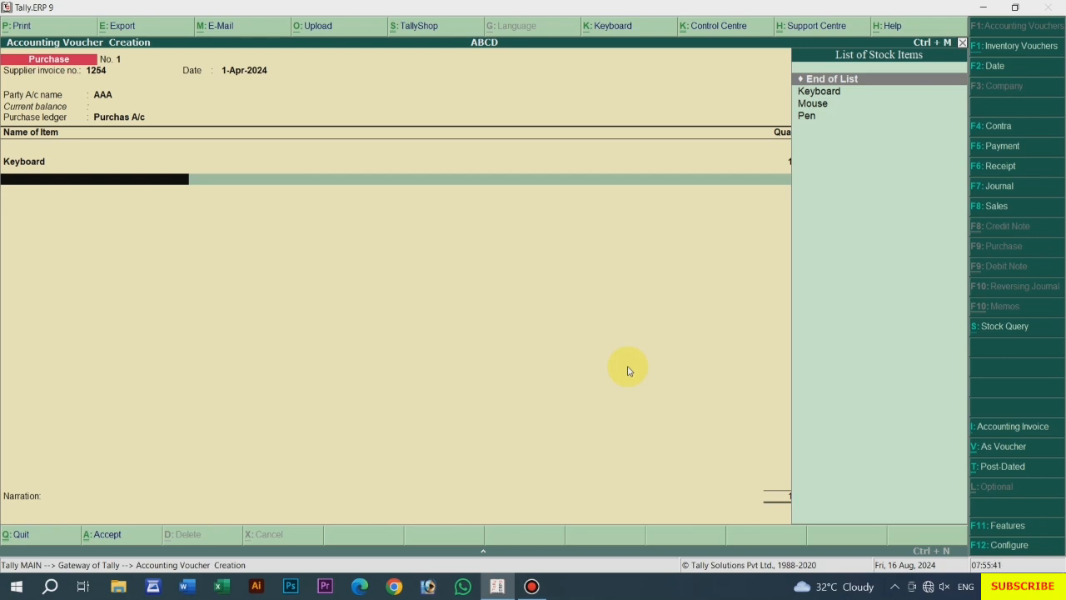
Add Mouse as the voucher's second stock item and allocate it to the Main Location godown.
key(Down)
key(Down)
key(Down)
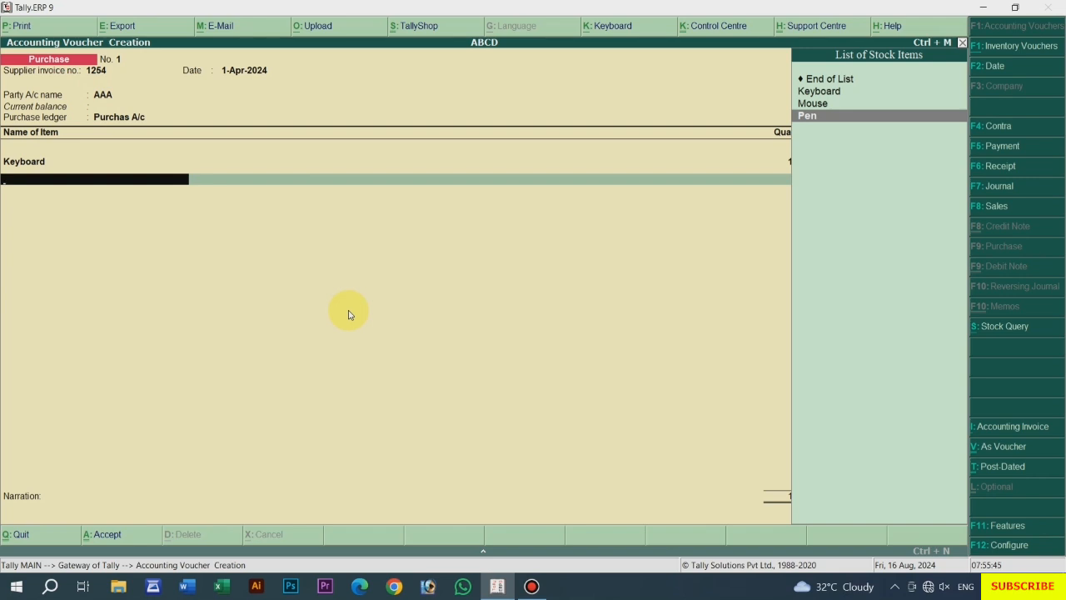
key(Up)
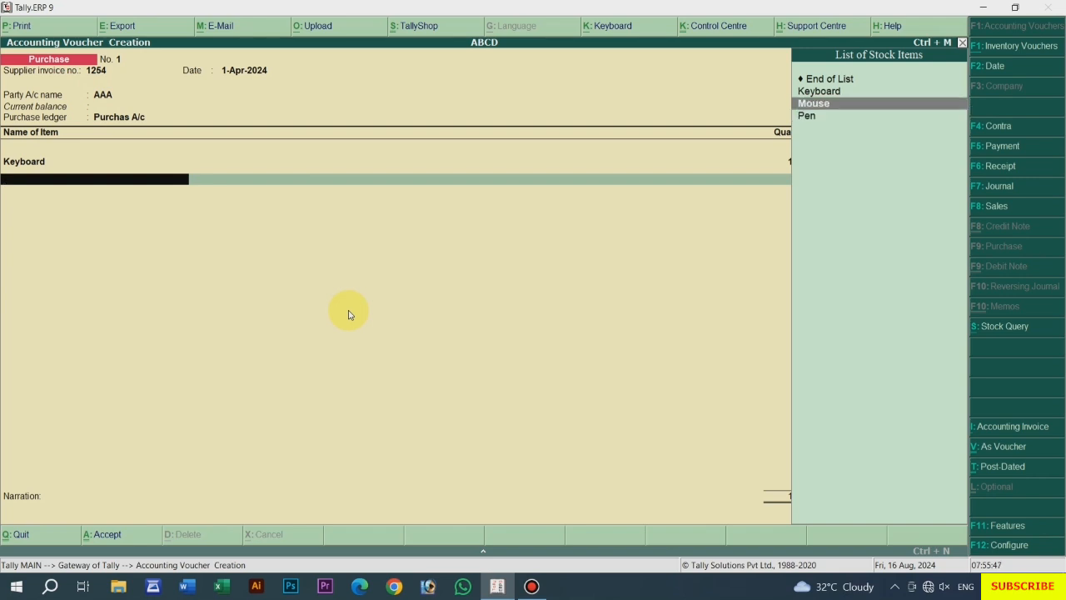
key(Return)
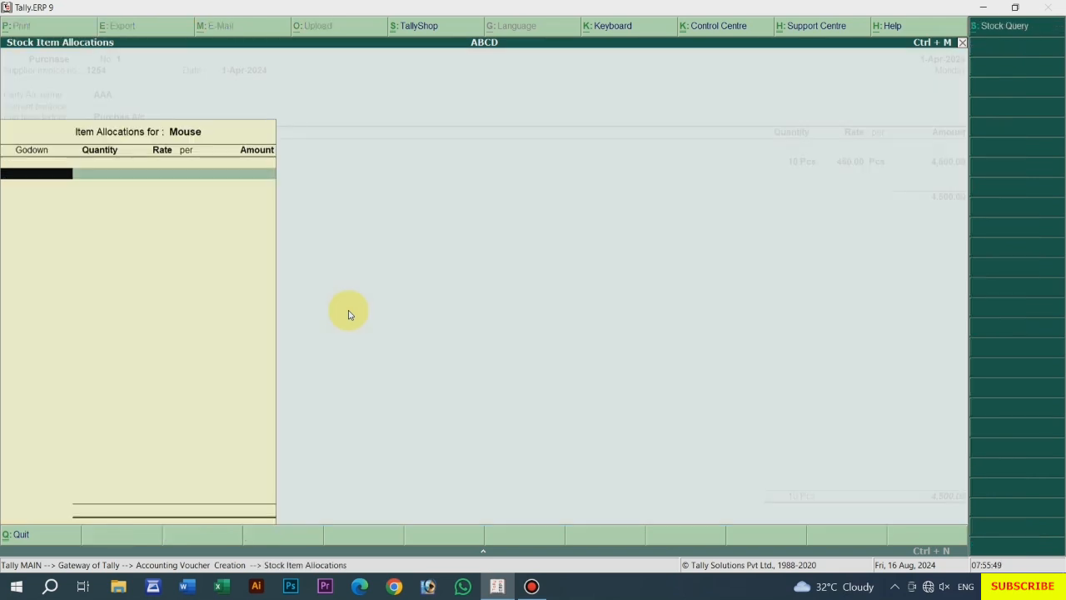
key(Return)
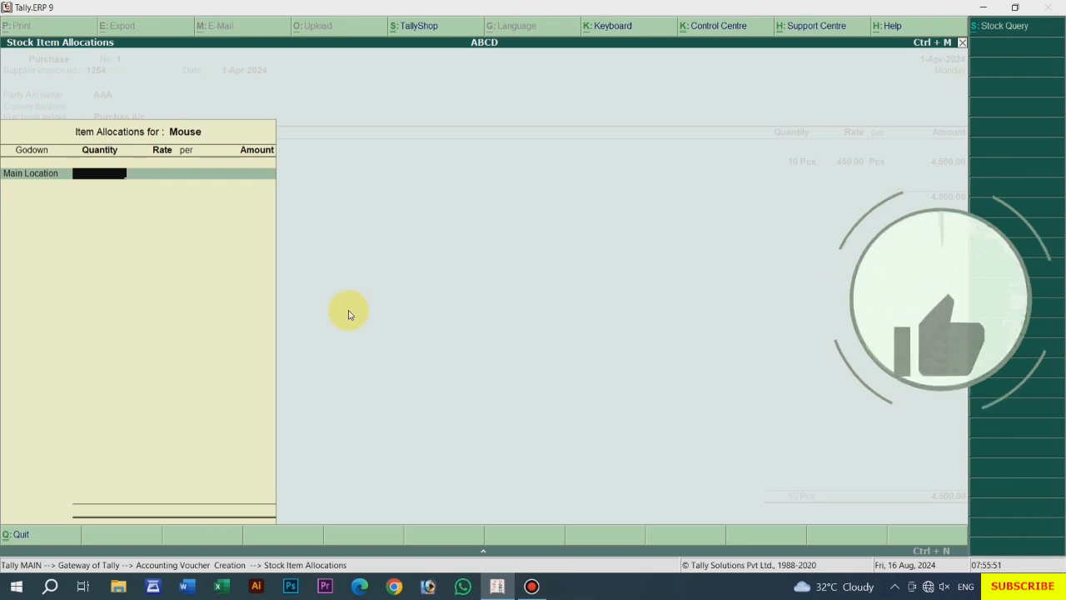
Enter a quantity of 20 Pcs at a rate of 250 per Pcs for Mouse and accept the item line.
text(20)
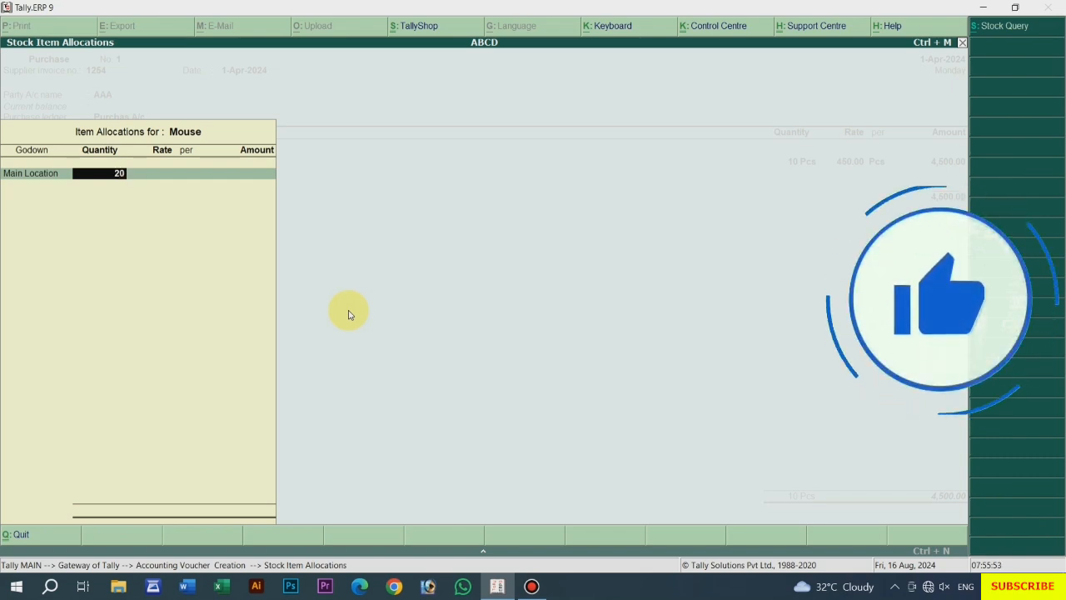
key(Return)
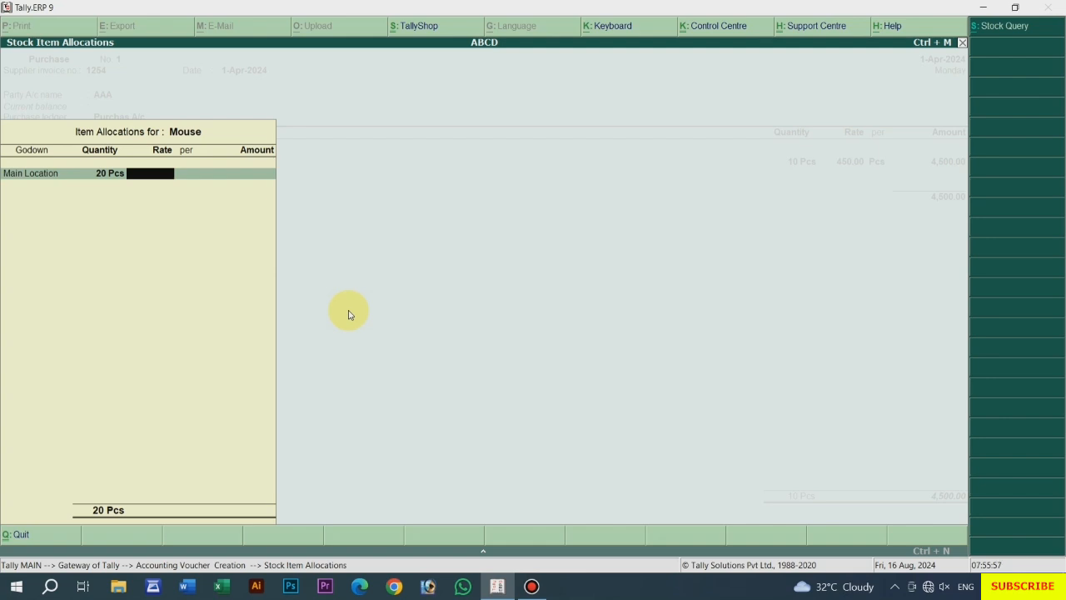
text(250)
key(Return)
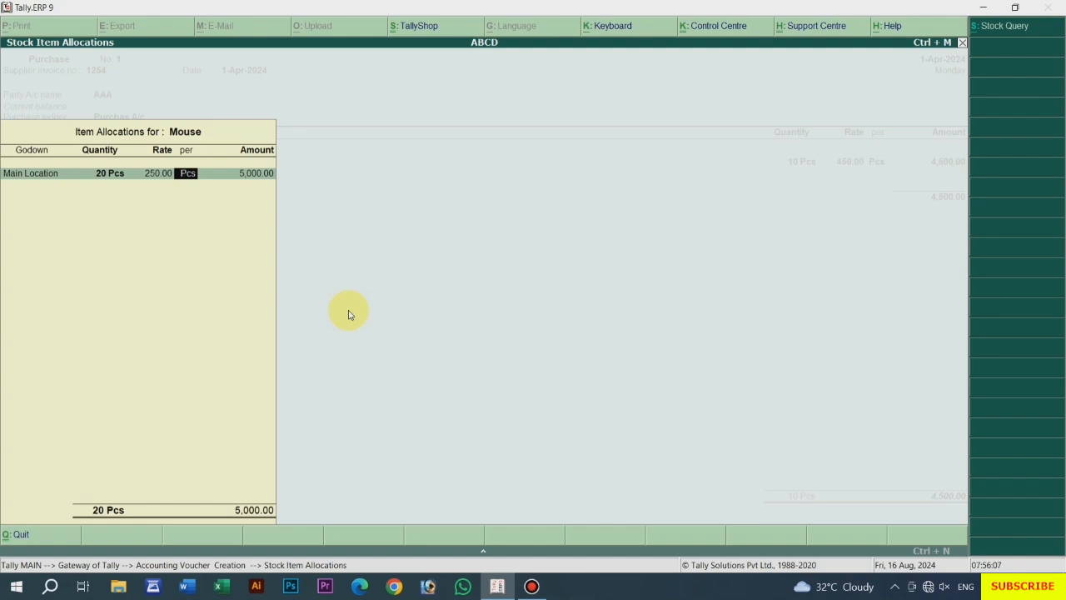
key(Return)
key(Return)
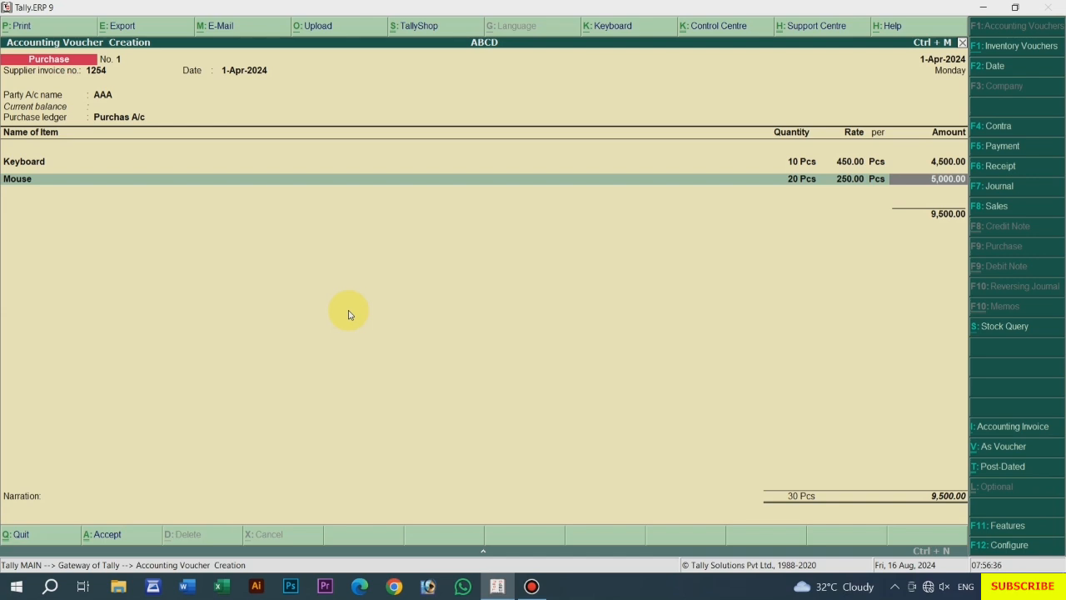
key(Return)
End the item list, leave the narration blank and save the purchase voucher.
key(Return)
key(Return)
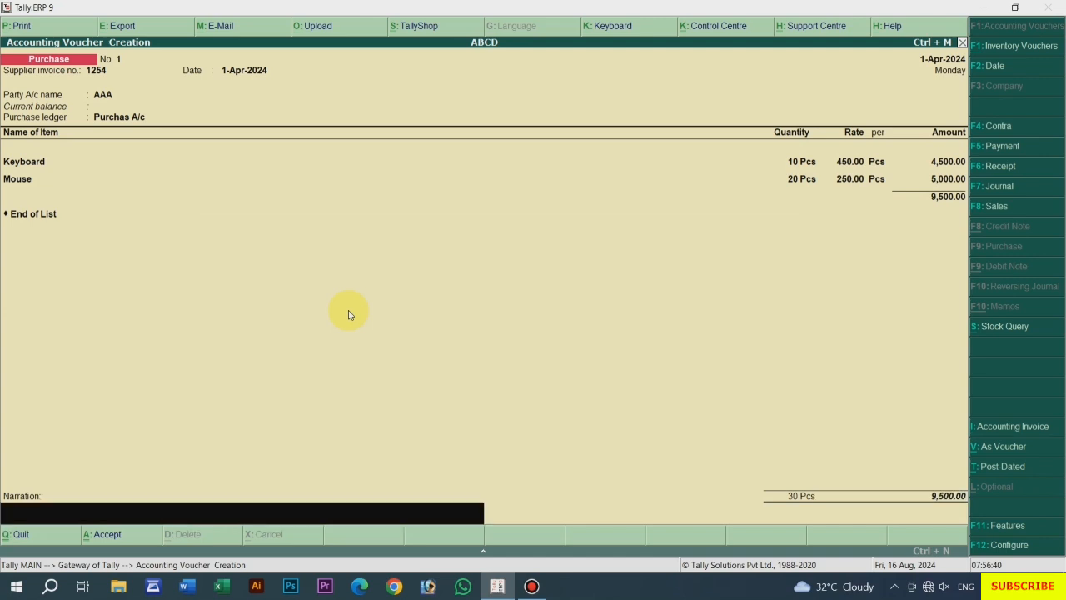
key(Return)
key(Return)
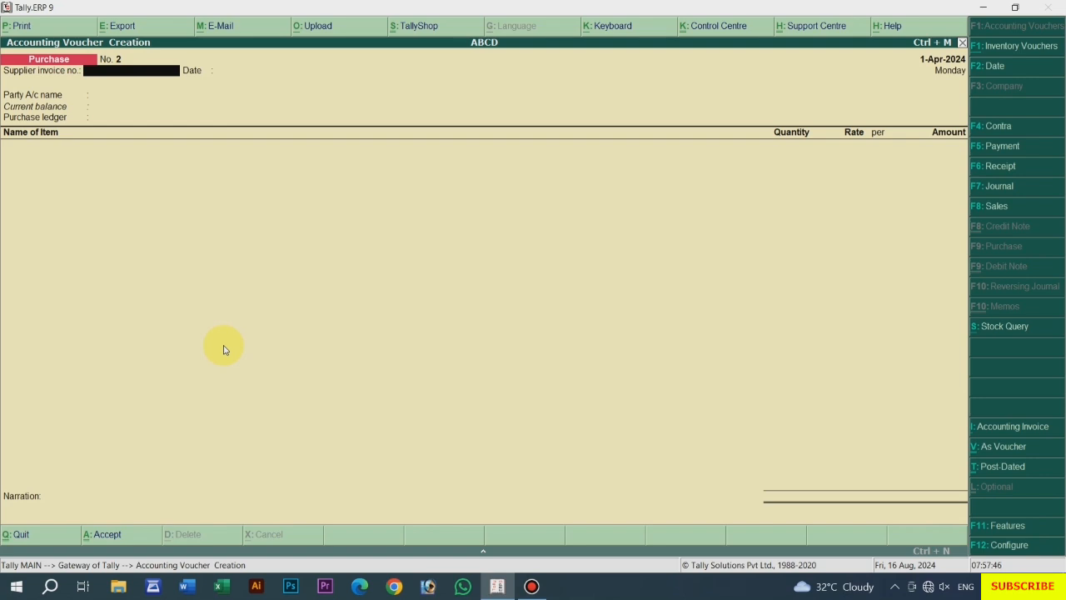
Enter supplier invoice number 1254 dated 1-Apr-2024 on the new purchase voucher.
text(1254)
key(Return)
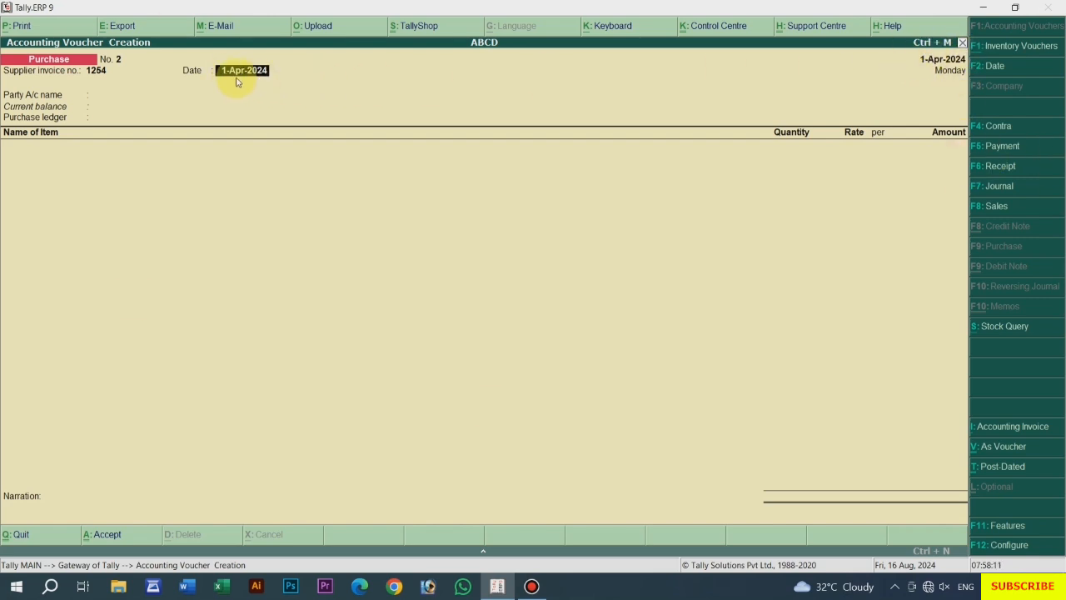
key(Return)
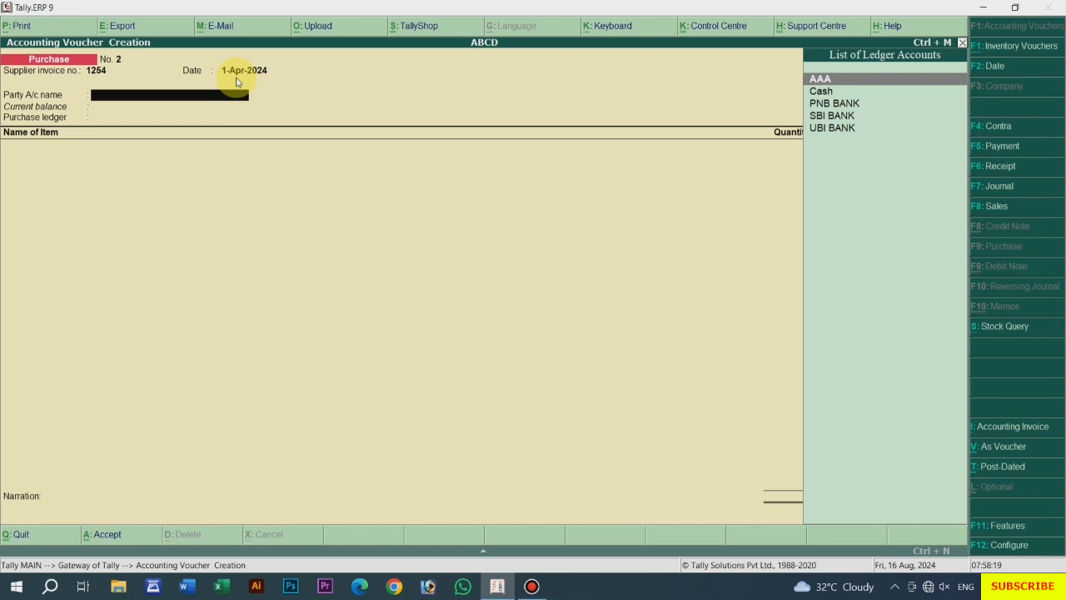
Start a new ledger named QQQ from the party account field, with no alias, under the Sundry Creditors group.
key(alt+c)
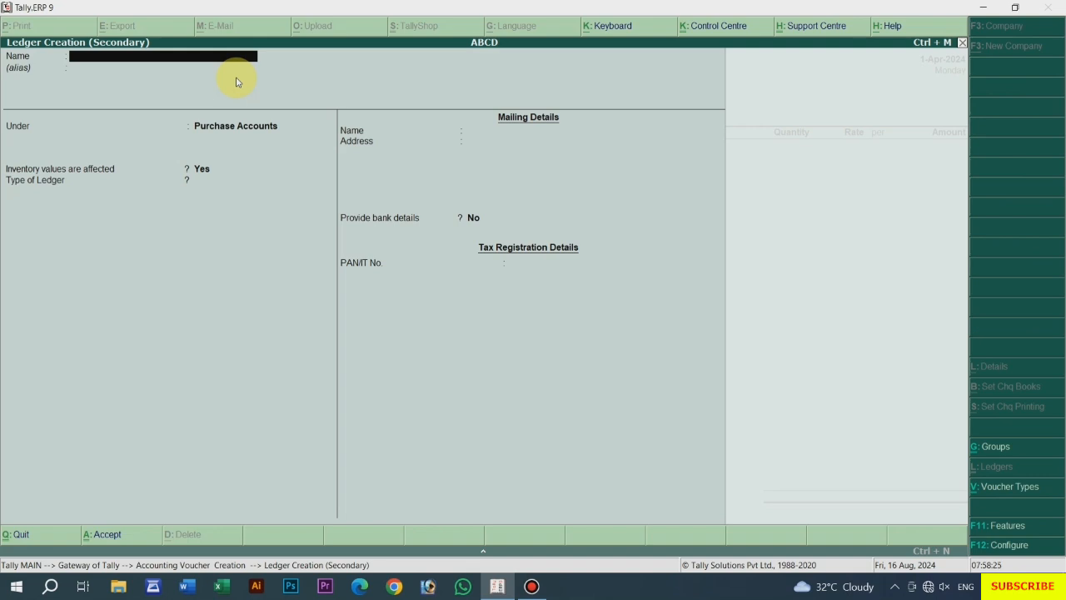
text(QQQ)
key(Return)
key(Return)
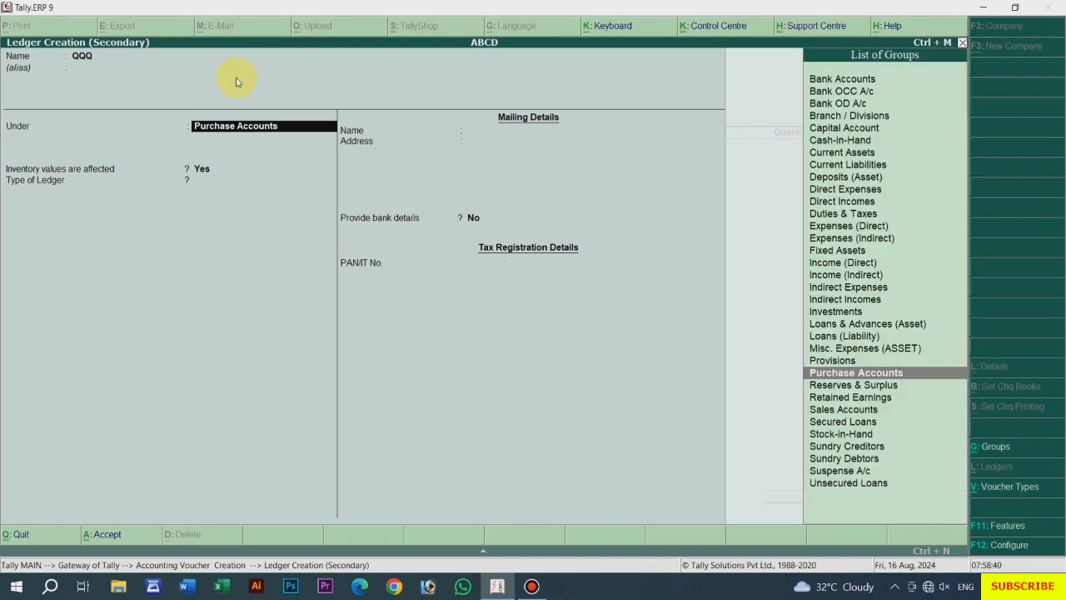
key(Down)
key(Down)
key(Down)
key(Down)
key(Down)
key(Down)
key(Return)
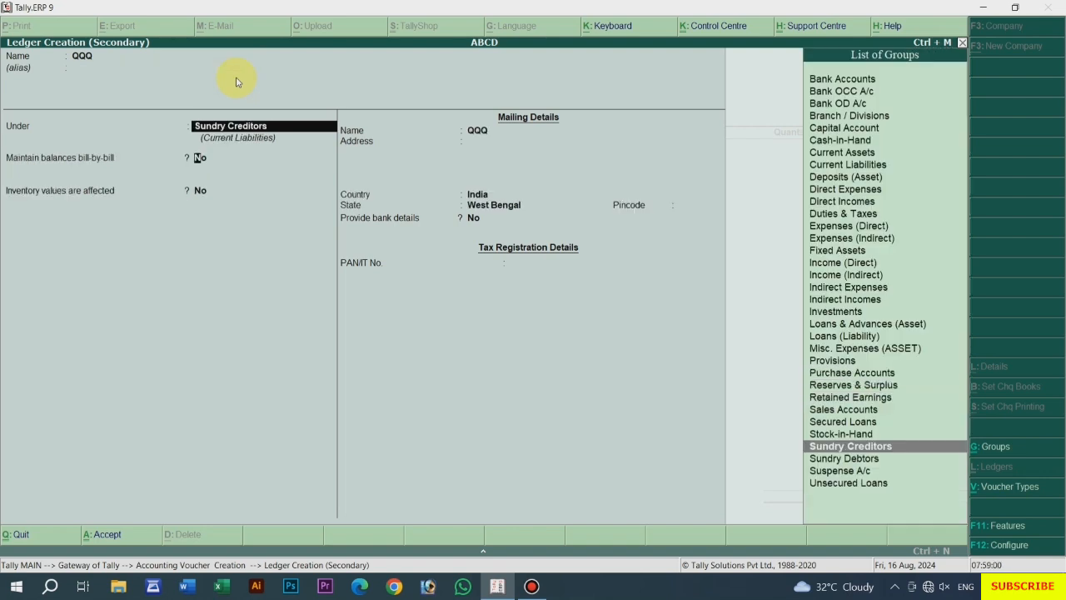
Accept No for bill-by-bill, inventory values and bank details, keep country India and state West Bengal, and save the QQQ ledger.
key(Return)
key(Return)
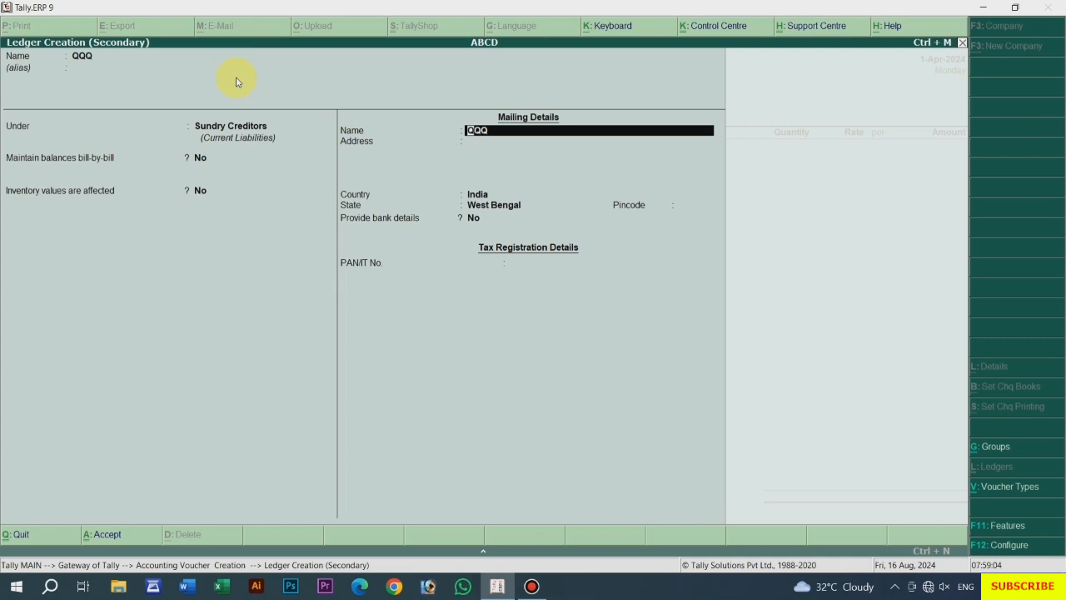
key(Return)
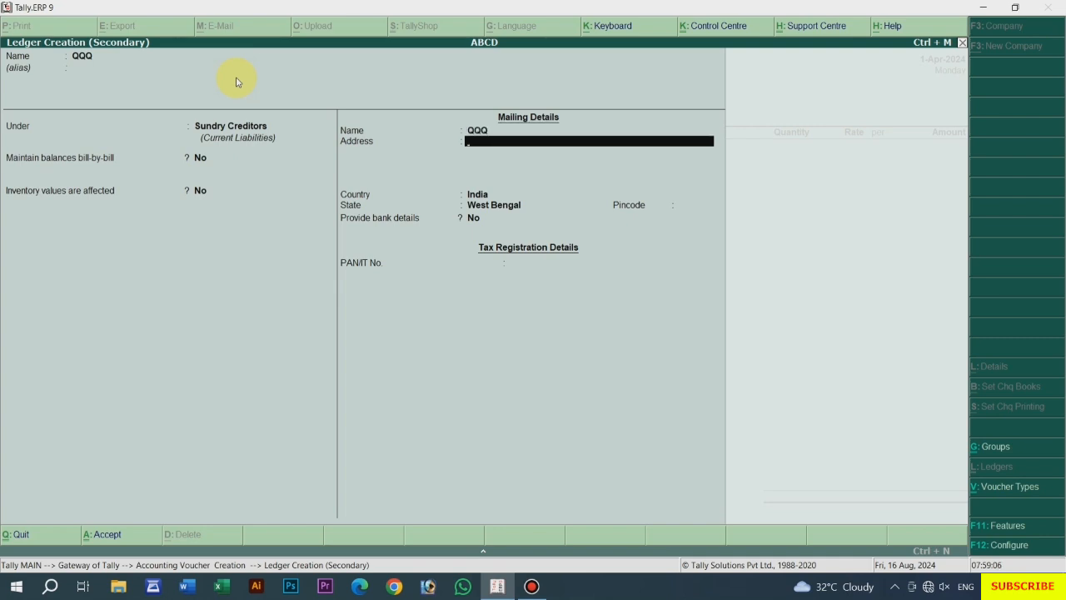
key(Return)
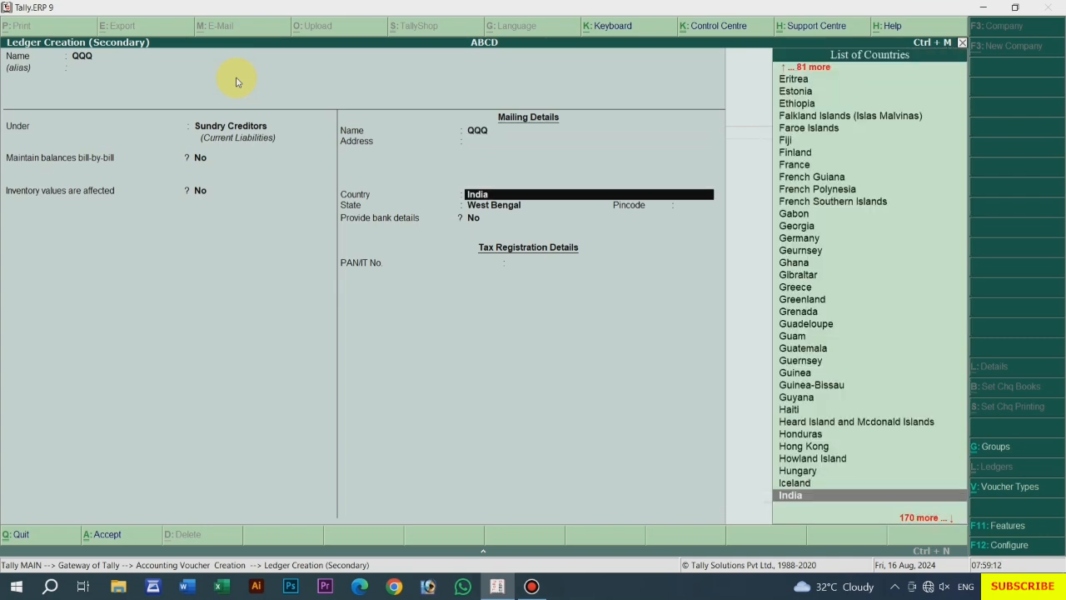
key(Return)
key(Return)
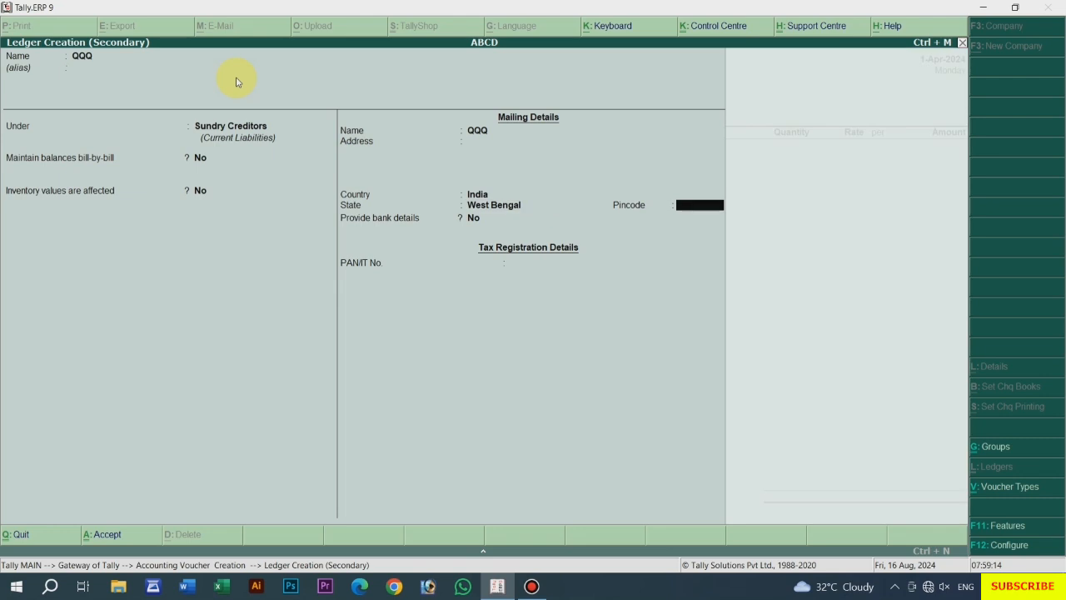
key(Return)
key(Return)
key(Return)
key(Return)
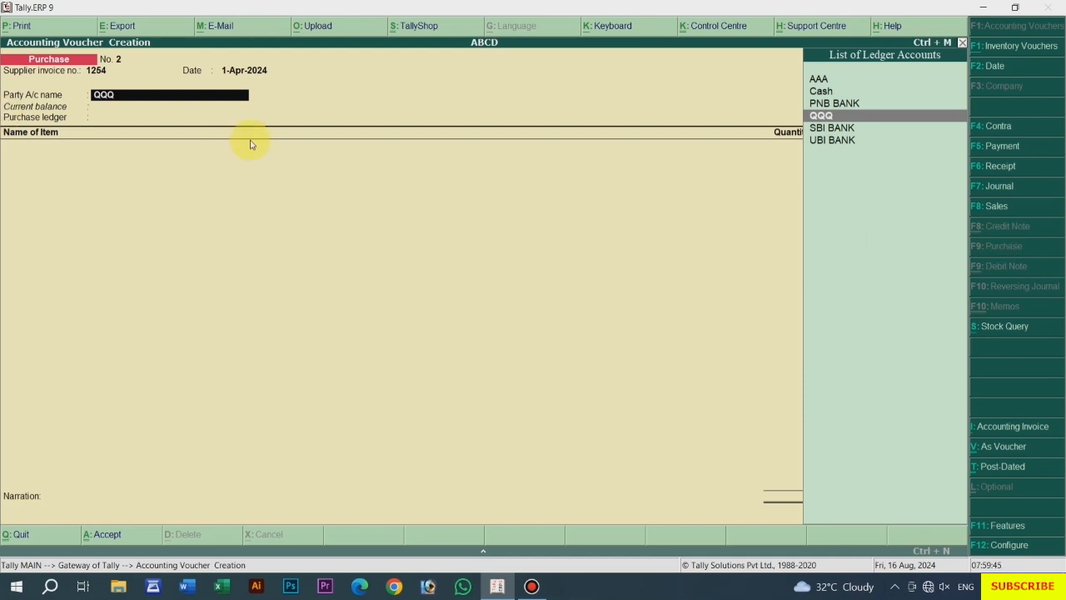
Set QQQ as the voucher's party with its default supplier details, and choose Purchas A/c as the purchase ledger.
key(Return)
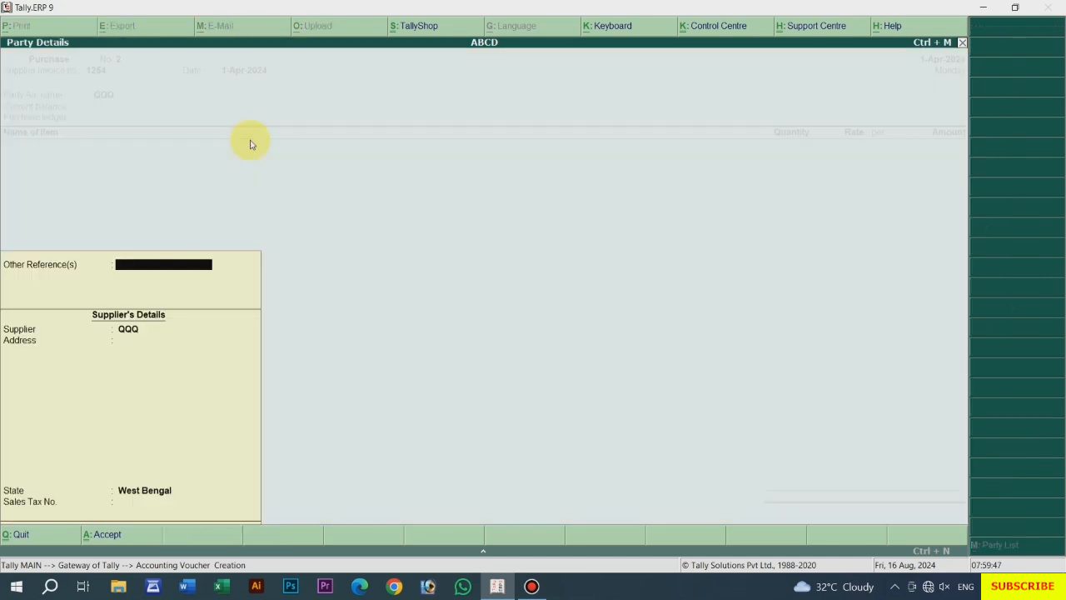
key(Return)
key(Return)
key(Return)
key(Return)
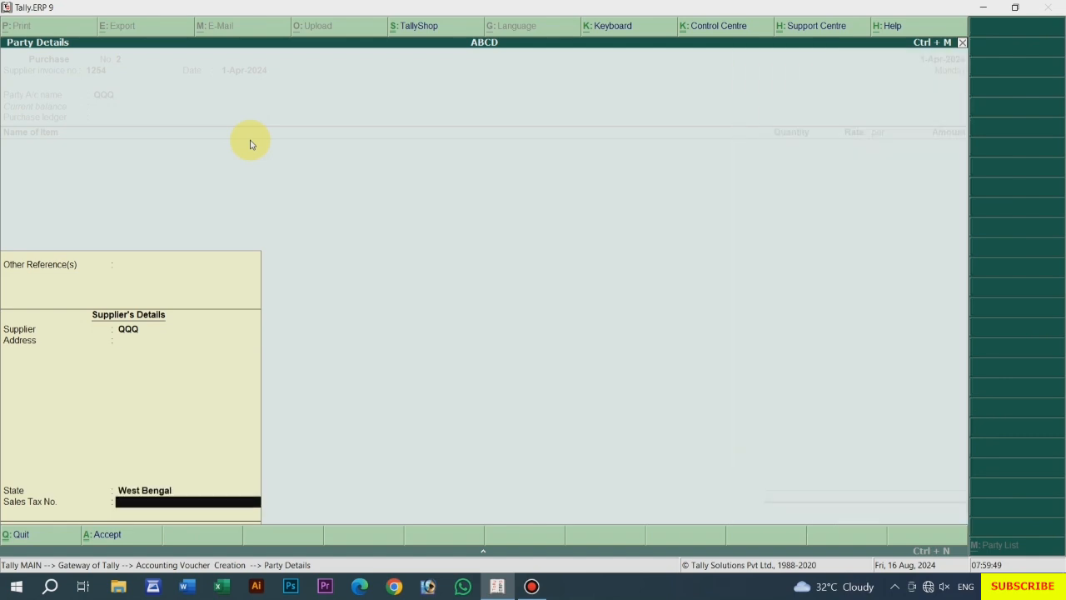
key(Return)
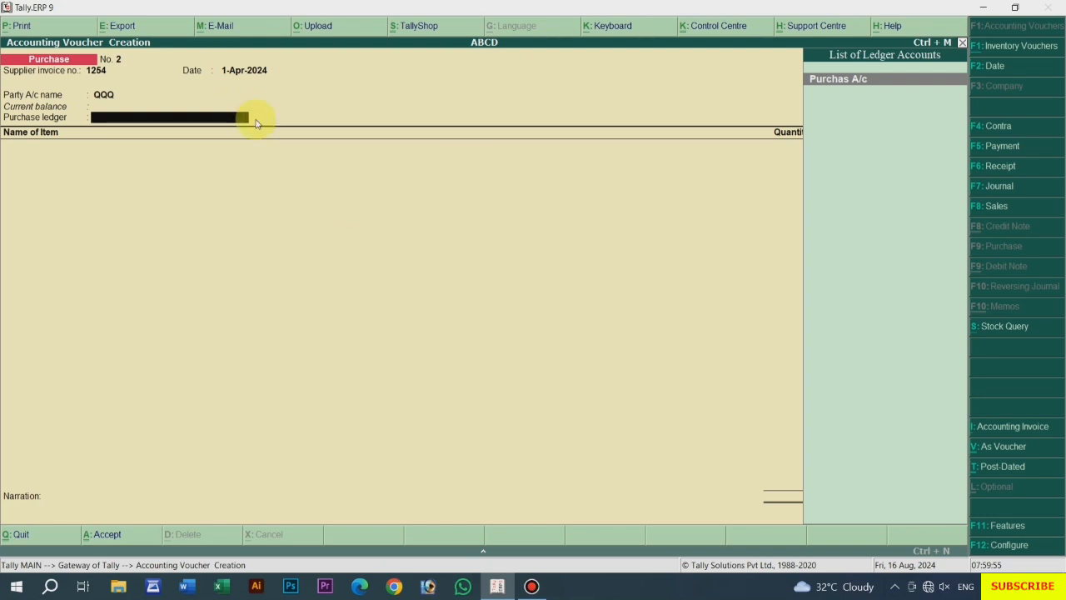
click(841, 82)
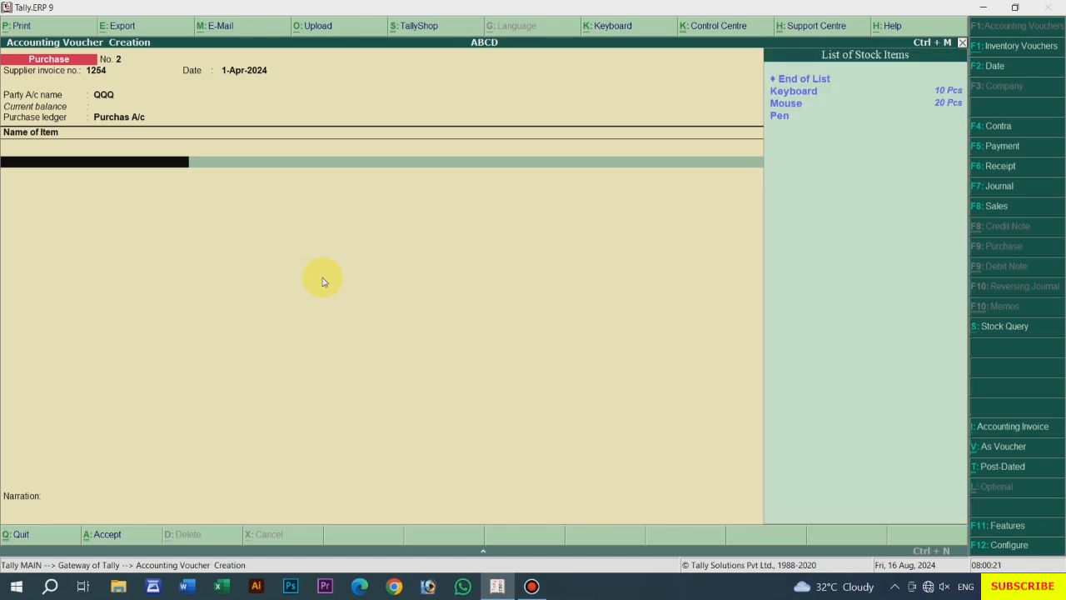
Add Pen as the voucher's first stock item and allocate it to the Main Location godown.
key(Down)
key(Down)
key(Down)
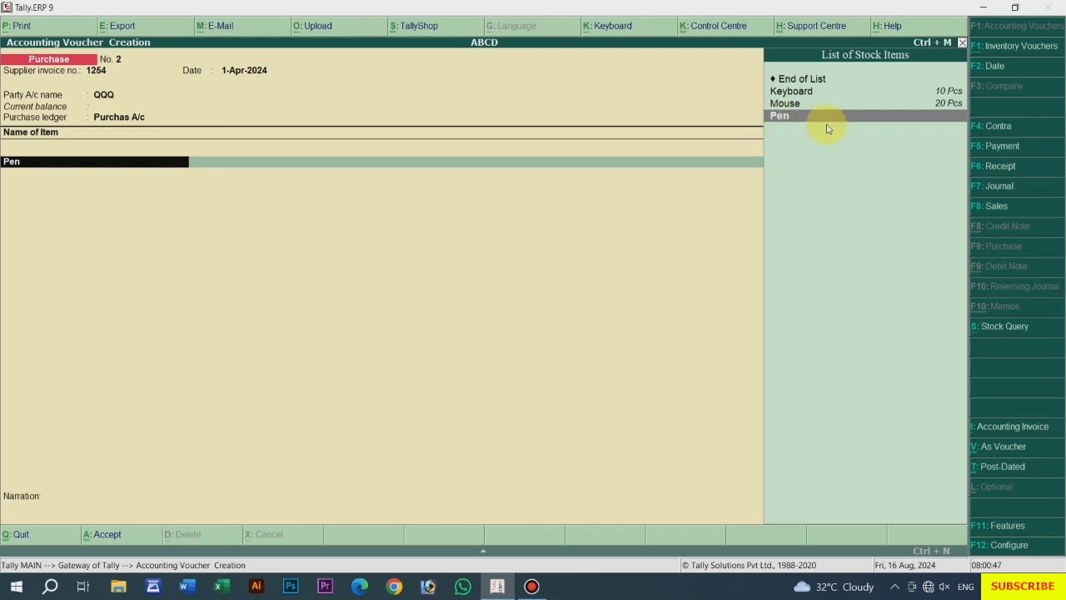
click(952, 117)
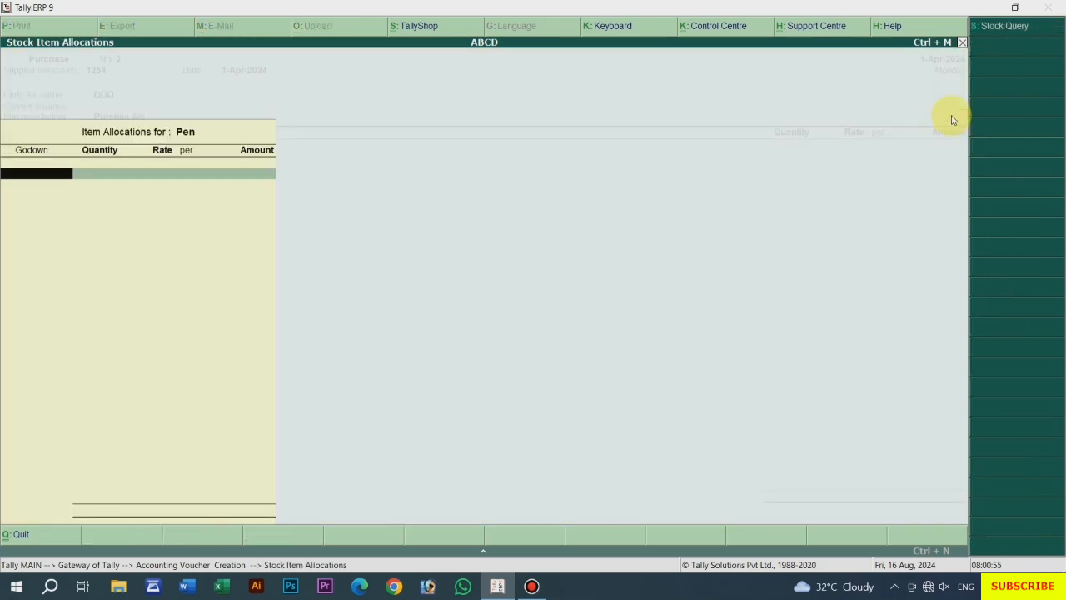
key(Return)
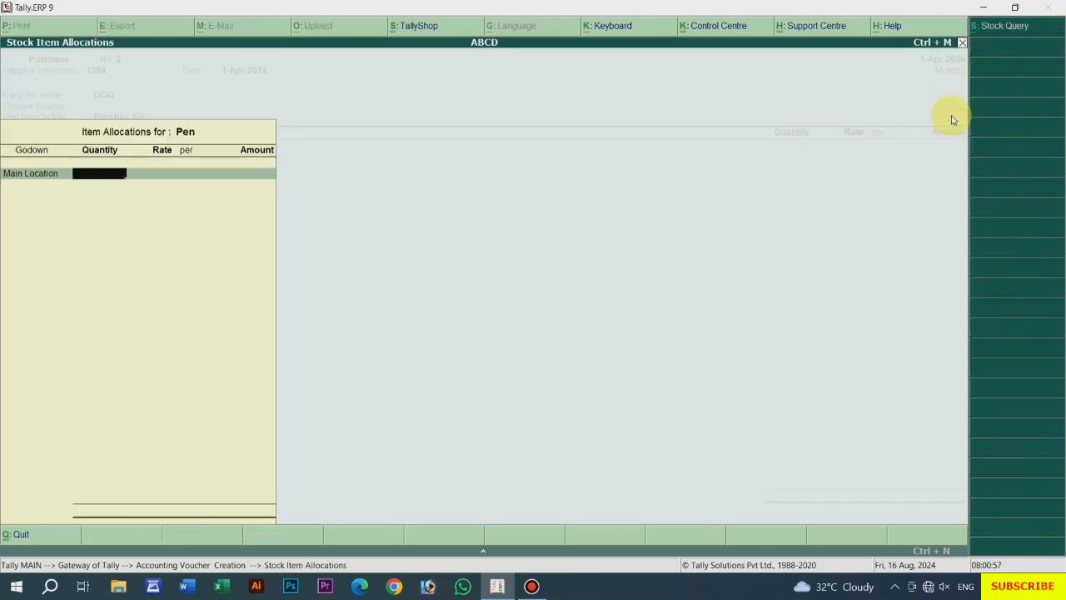
Enter a quantity of 50 Box at a rate of 4 per Box for Pen and accept the item line.
text(50)
key(Return)
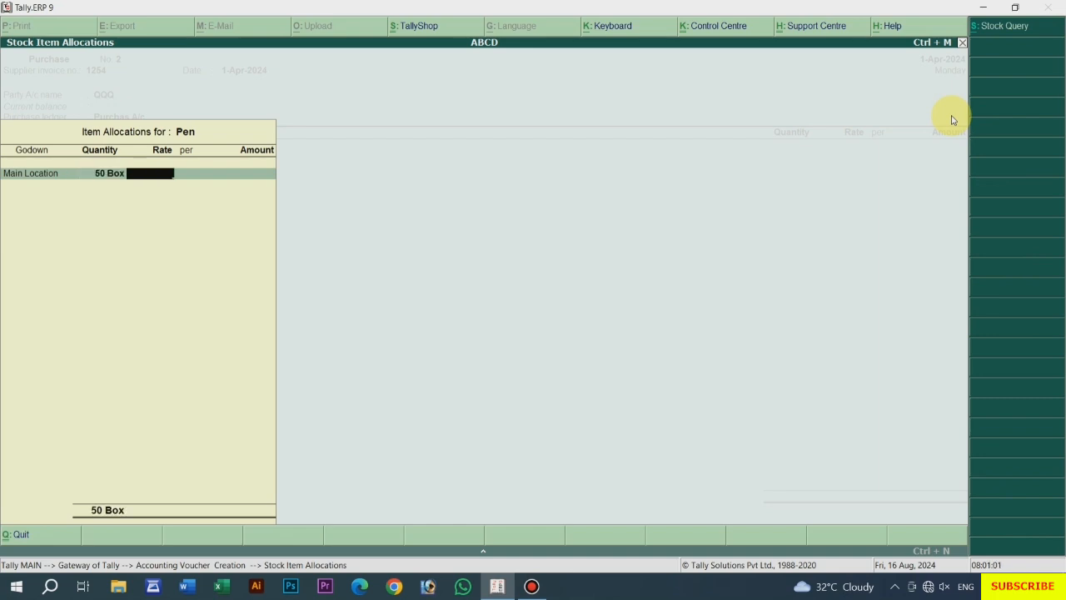
text(4)
key(Return)
key(Return)
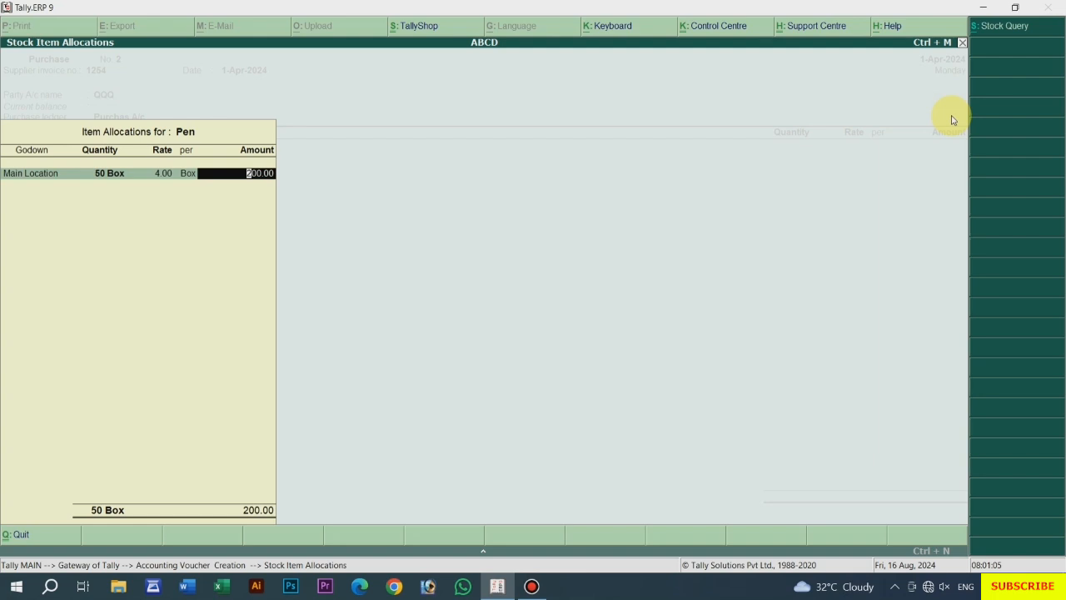
key(Return)
key(Return)
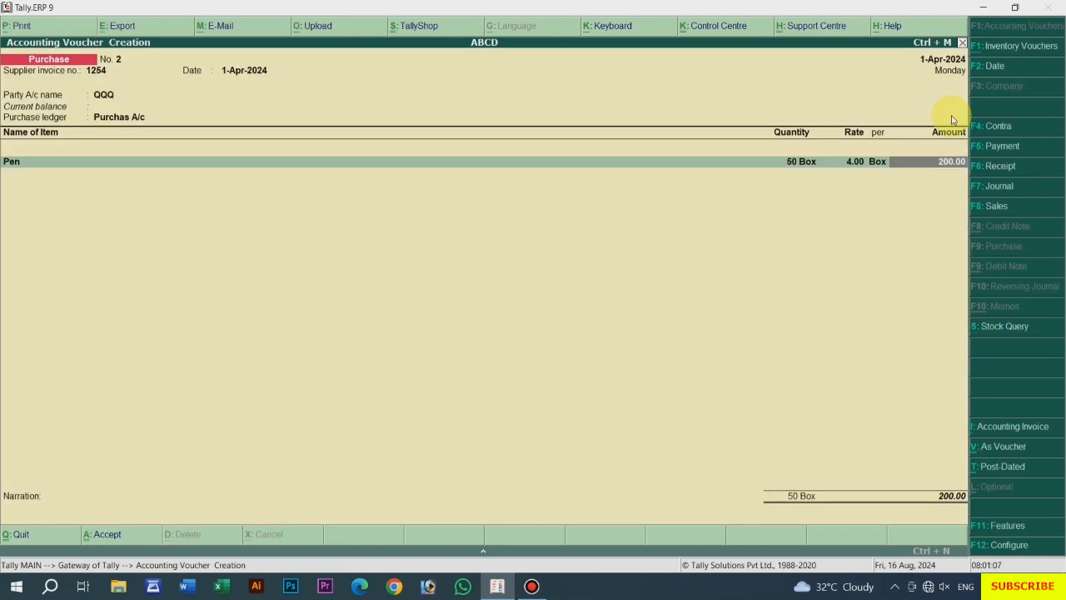
key(Return)
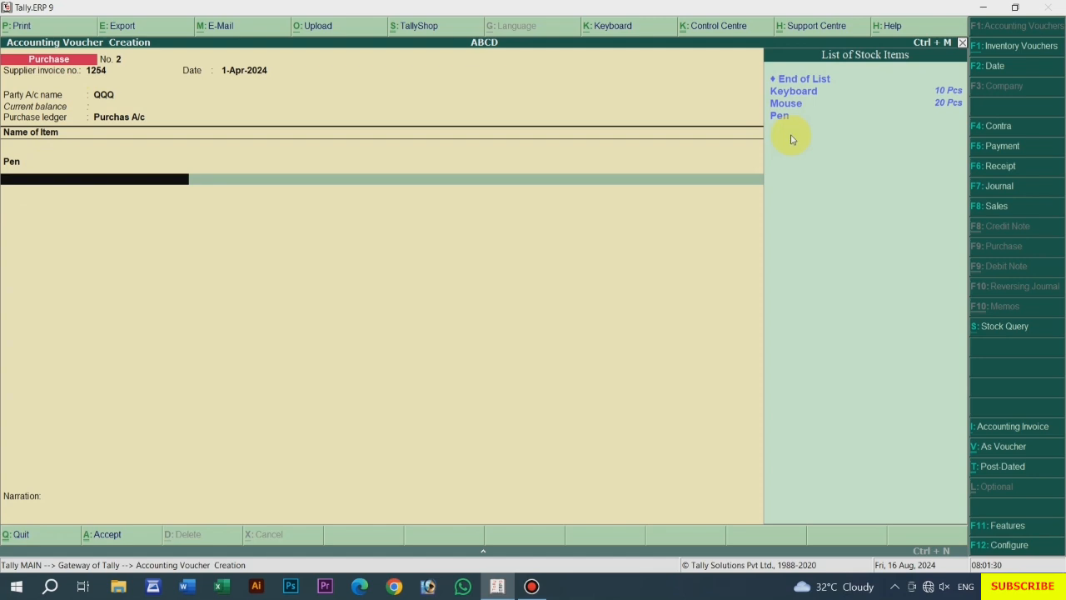
Start a new stock item named Pencil from the voucher's item field, with no alias, under the Others group.
key(alt+c)
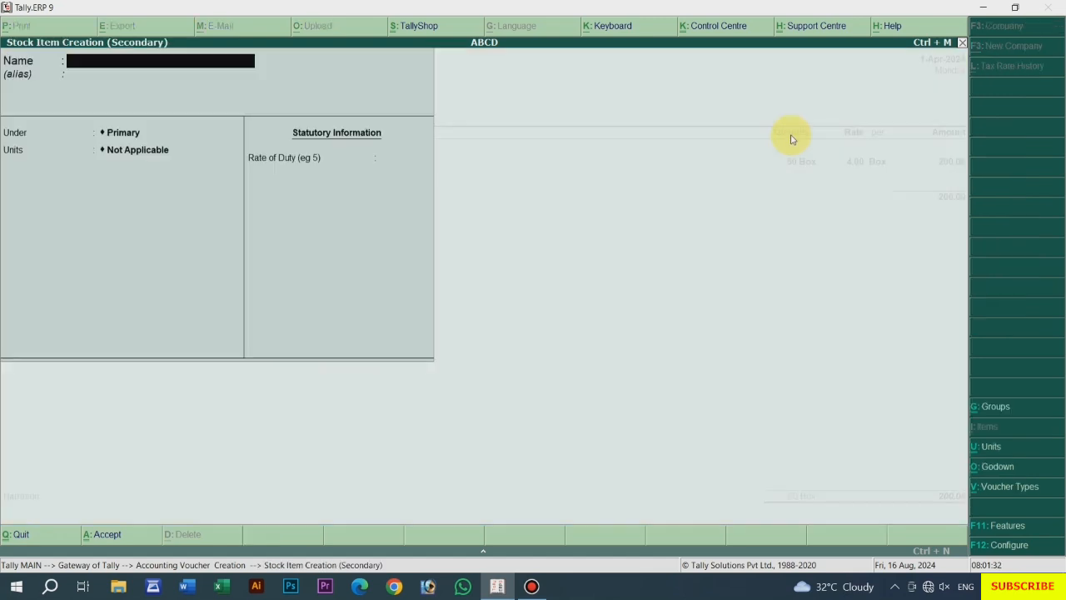
text(Penc)
key(Return)
key(Return)
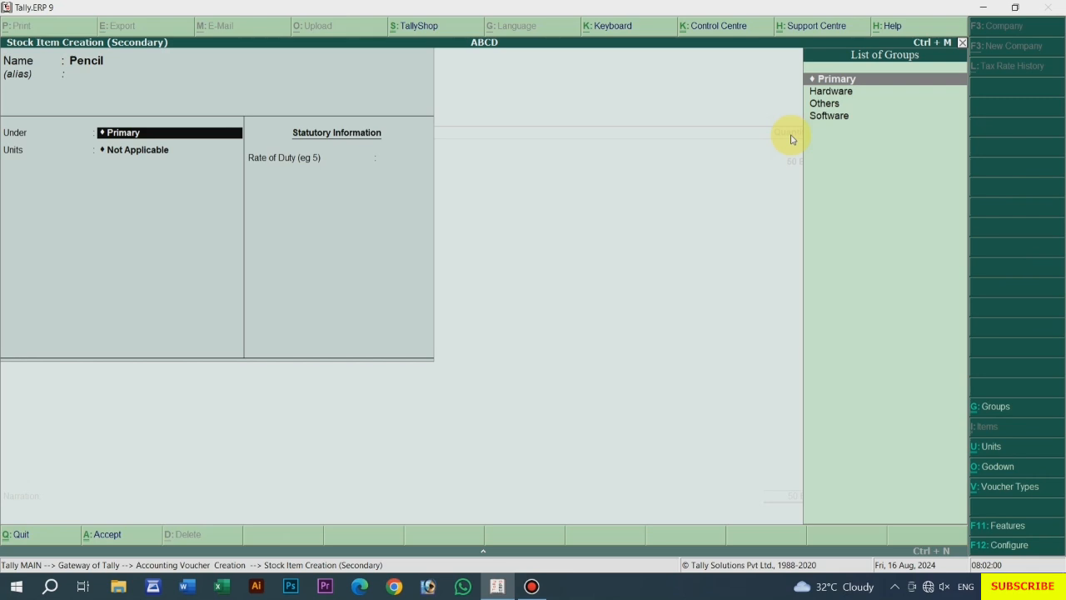
key(Down)
key(Down)
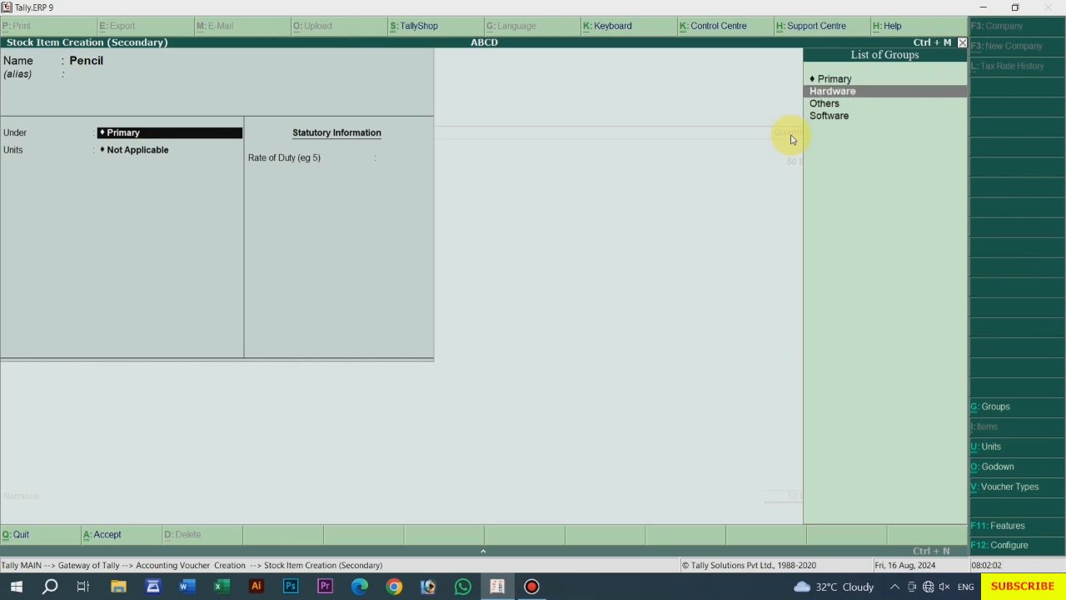
key(Return)
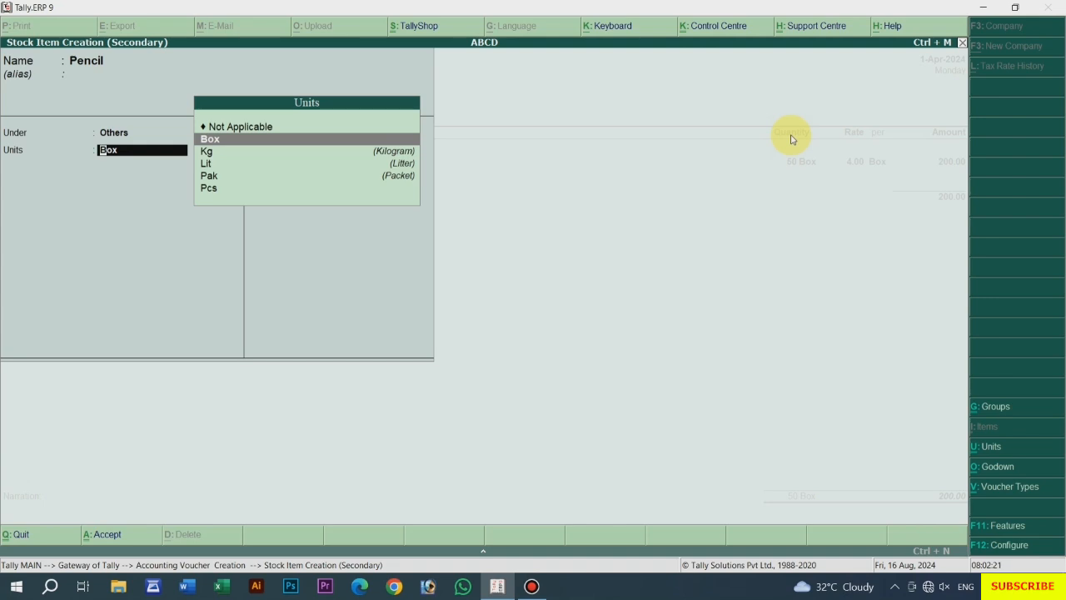
Set Pencil's unit to Pak, keep the rate of duty at 0, and save the stock item.
key(Down)
key(Down)
key(Down)
key(Down)
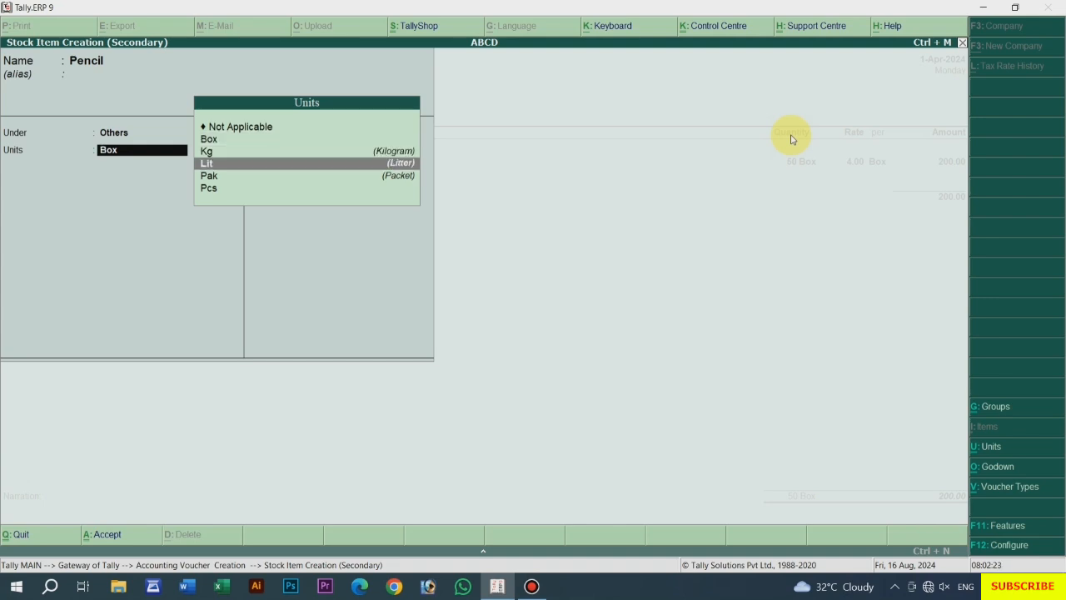
key(Up)
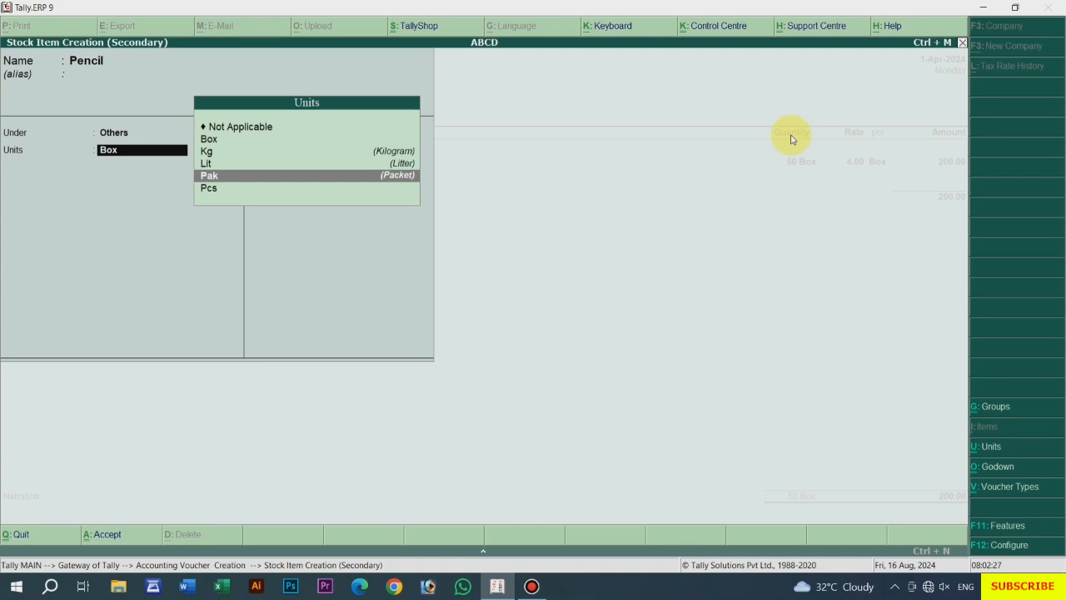
key(Return)
key(Return)
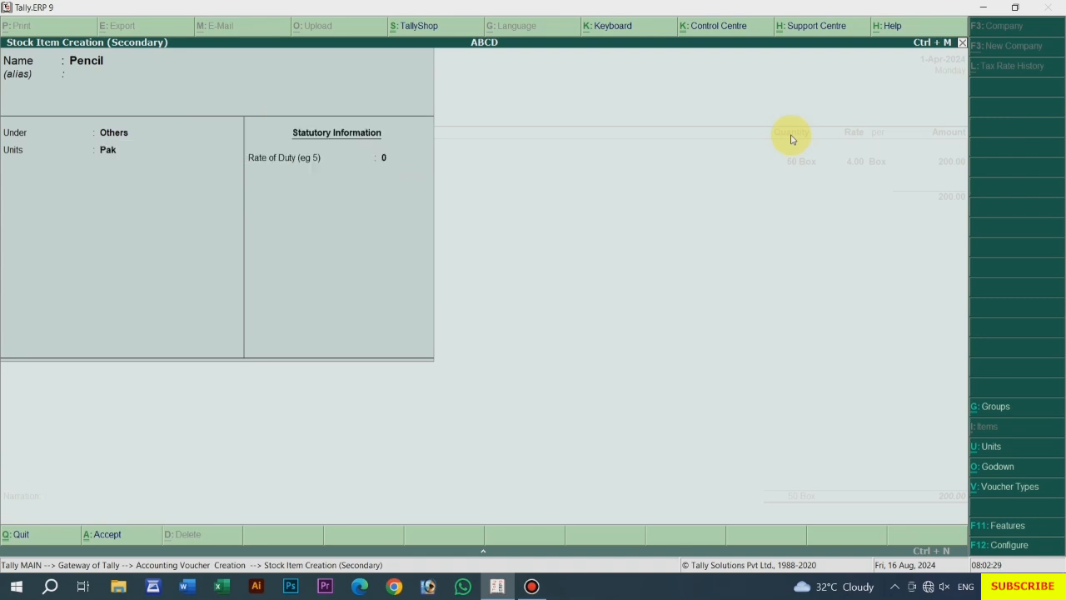
key(Return)
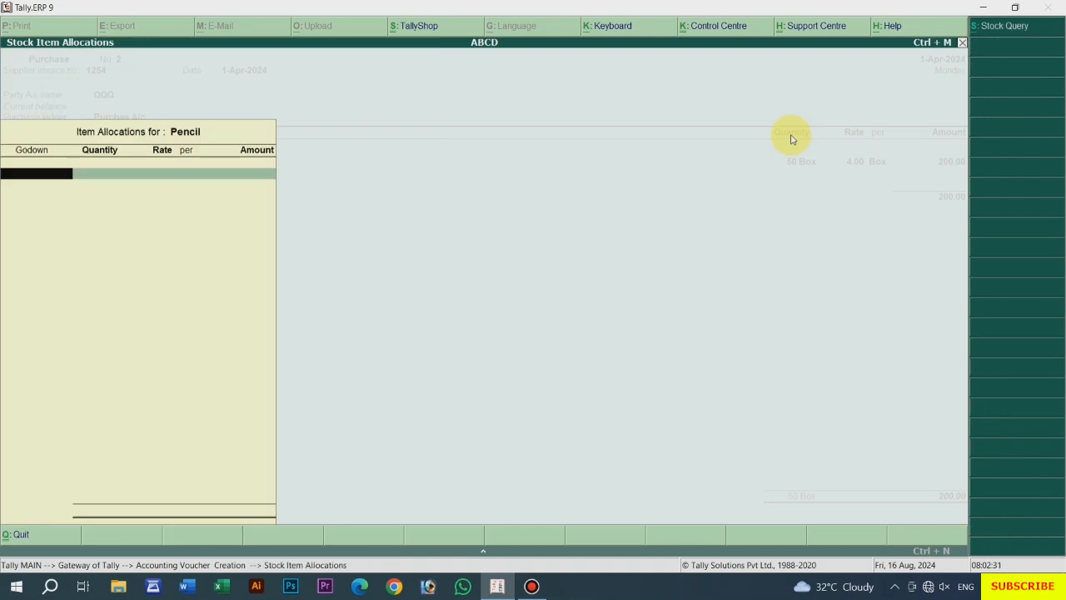
Allocate 60 Pak of Pencil to the Main Location godown at a rate of 10 per Pak and accept the item line.
key(Return)
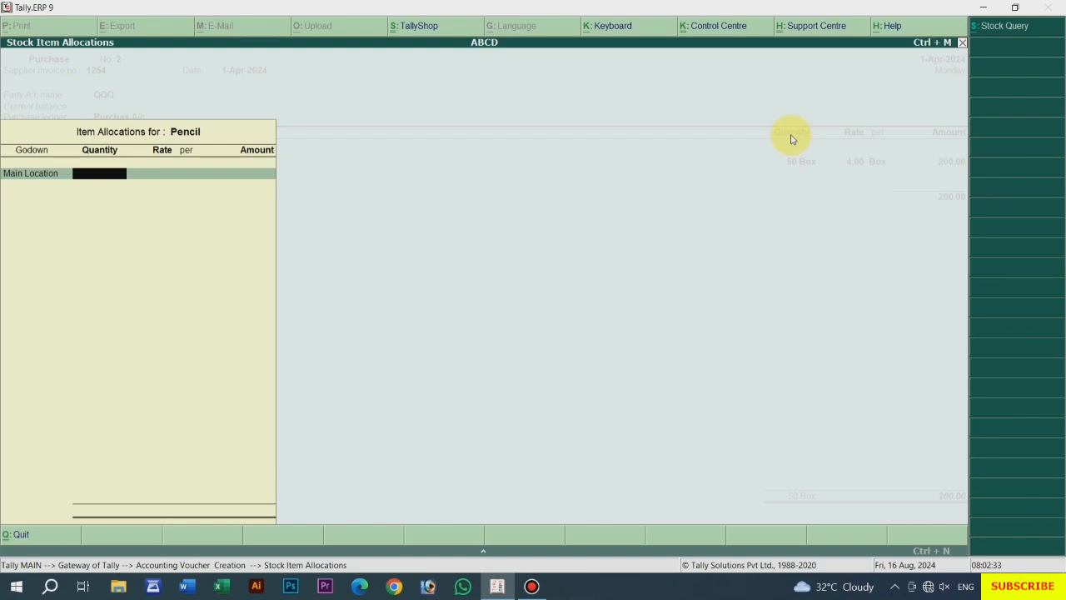
text(60)
key(Return)
text(1)
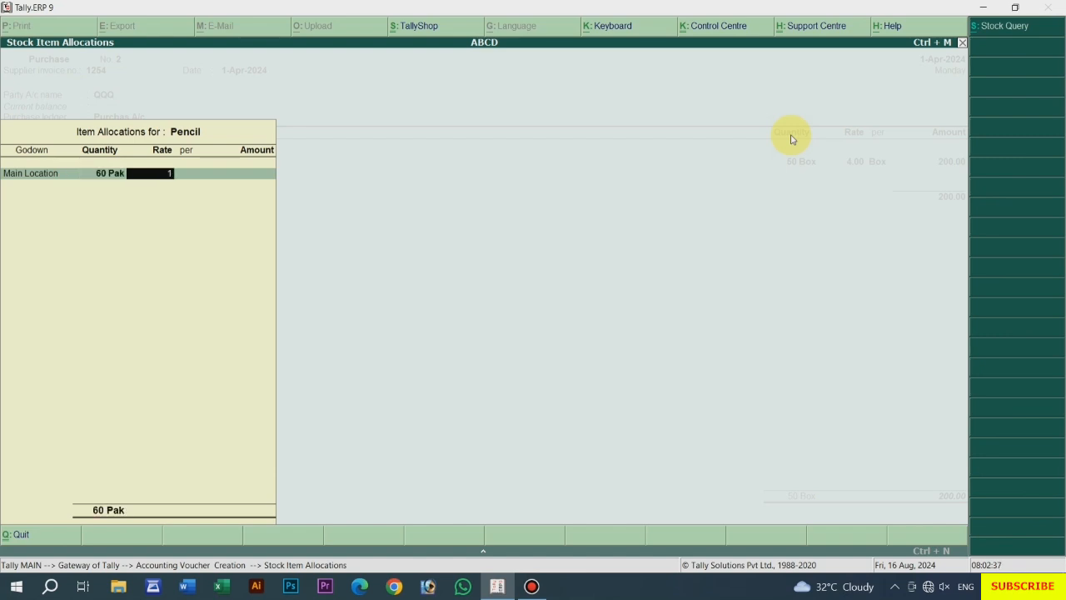
text(0)
key(Return)
key(Return)
key(Return)
key(Return)
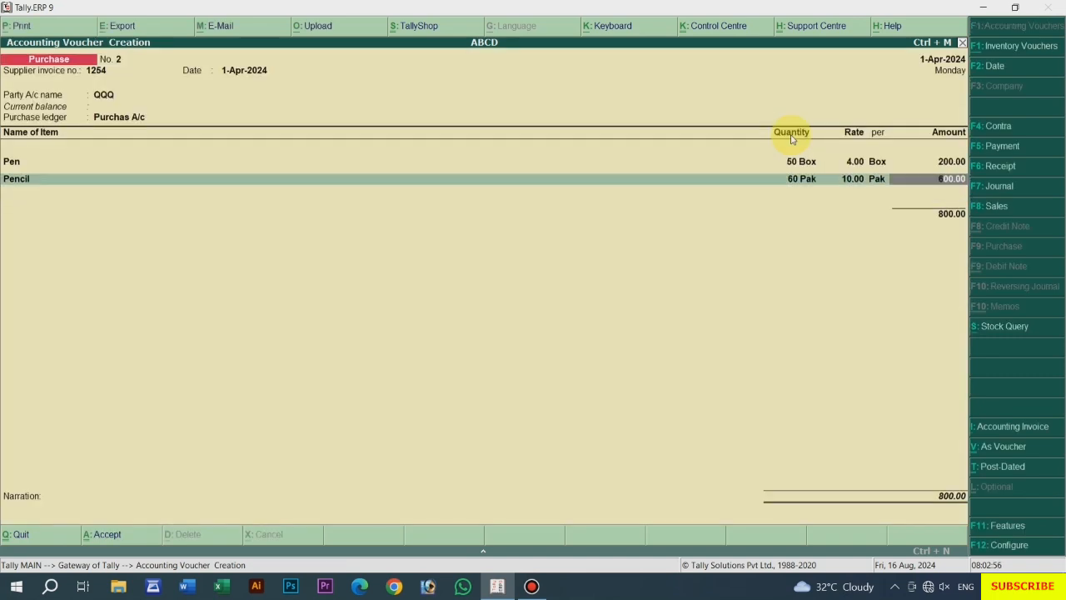
key(Return)
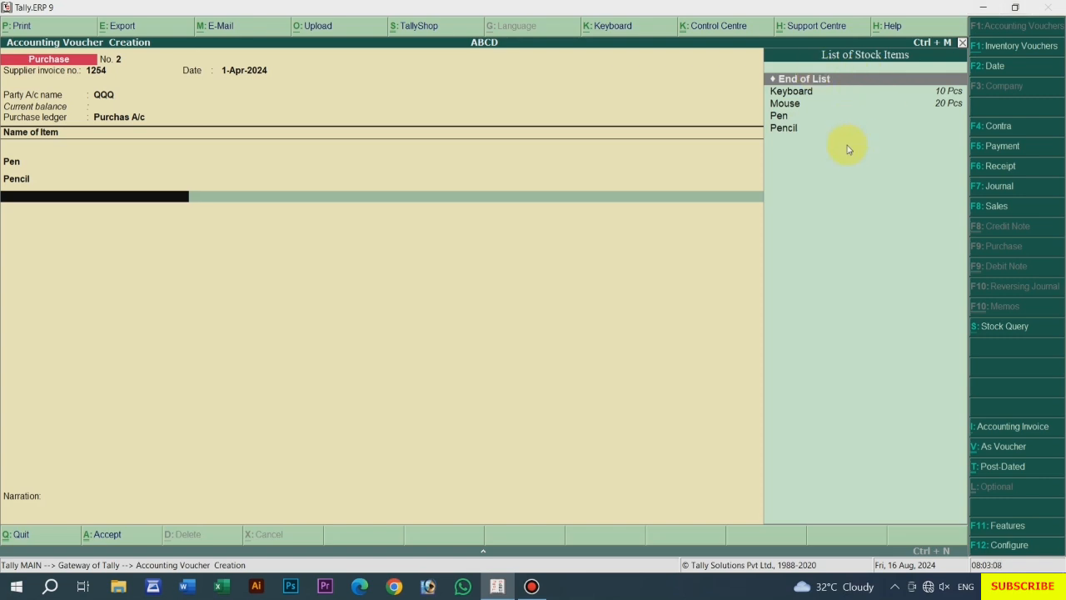
End the voucher's item list, leave the narration blank, and save the purchase voucher.
key(Return)
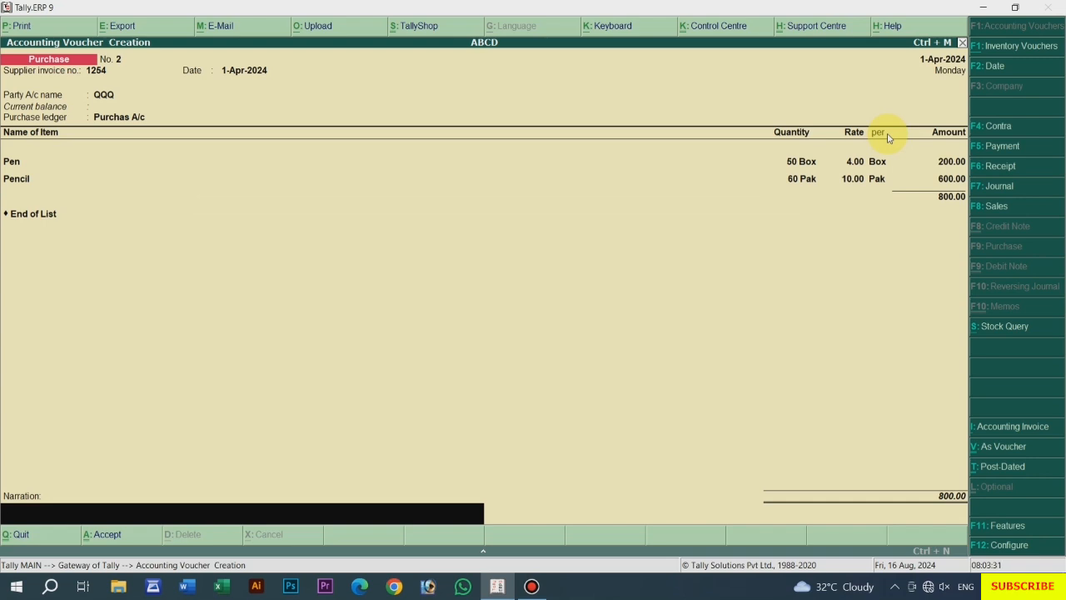
key(Return)
key(Return)
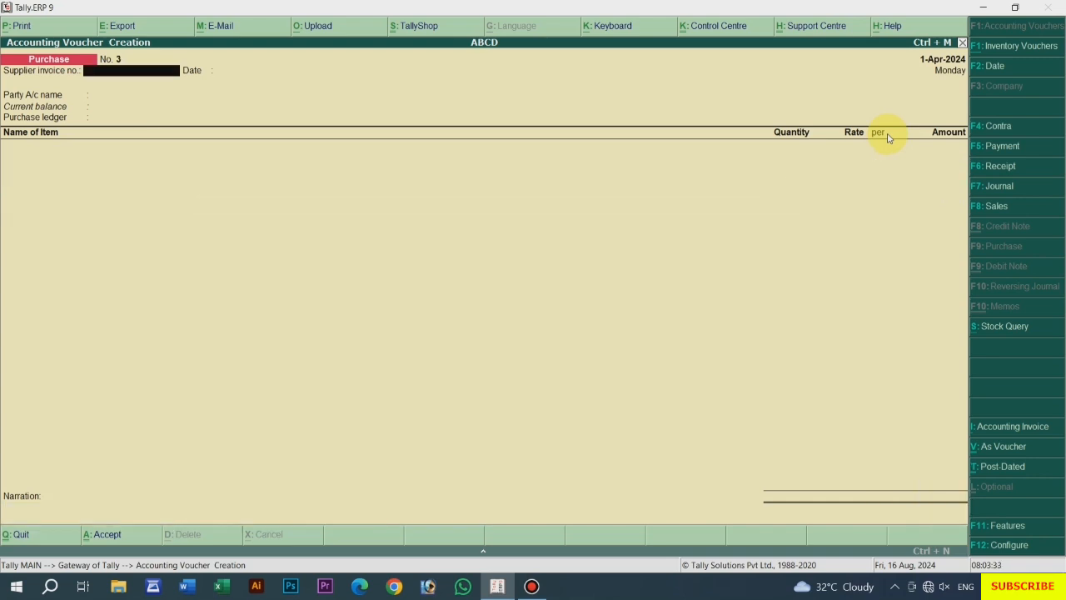